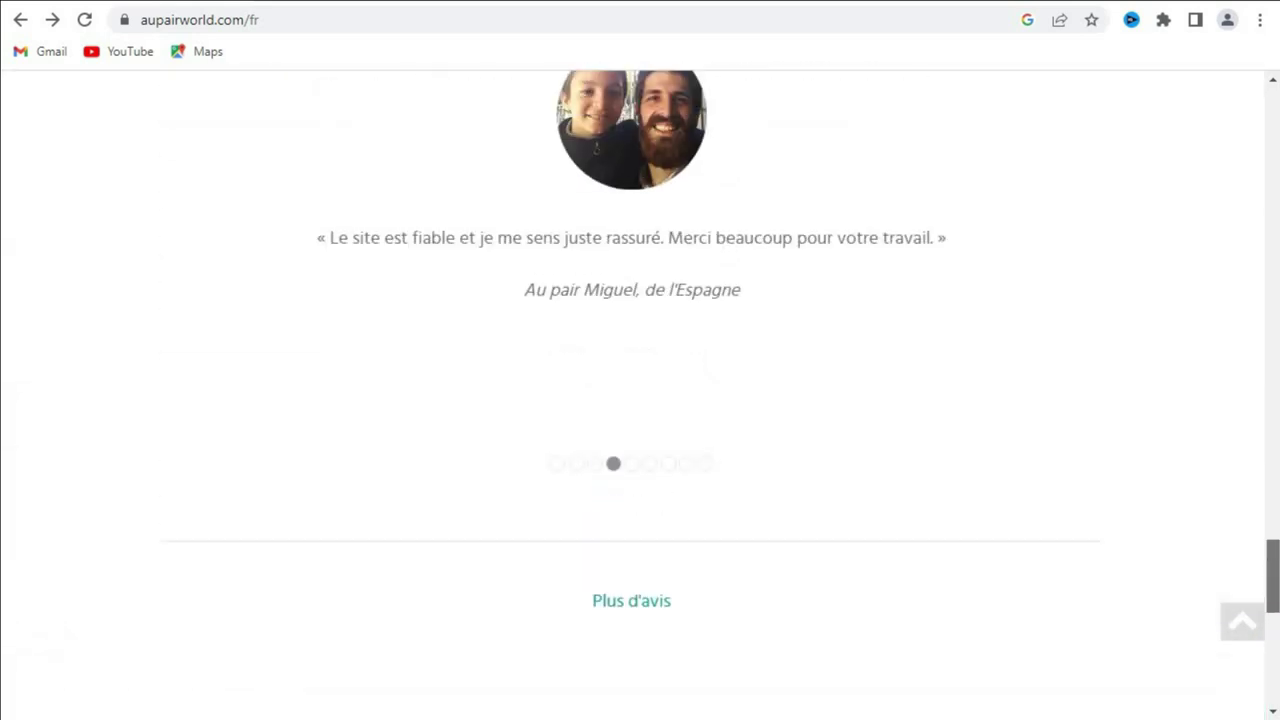
Step: From the top of the homepage, use the menu's Espace au pairs section to reach Créer un profil au pair
scroll(640, 395, up, 2)
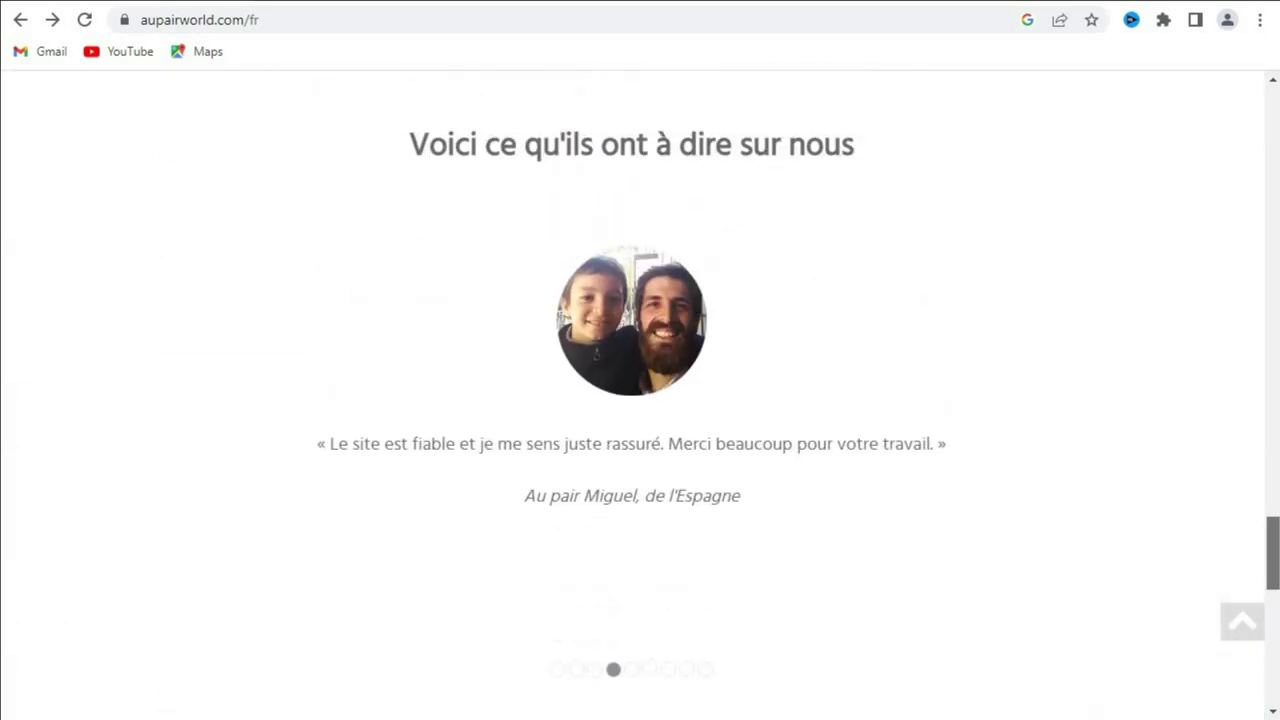
scroll(640, 395, up, 4)
drag(1272, 486, 1262, 100)
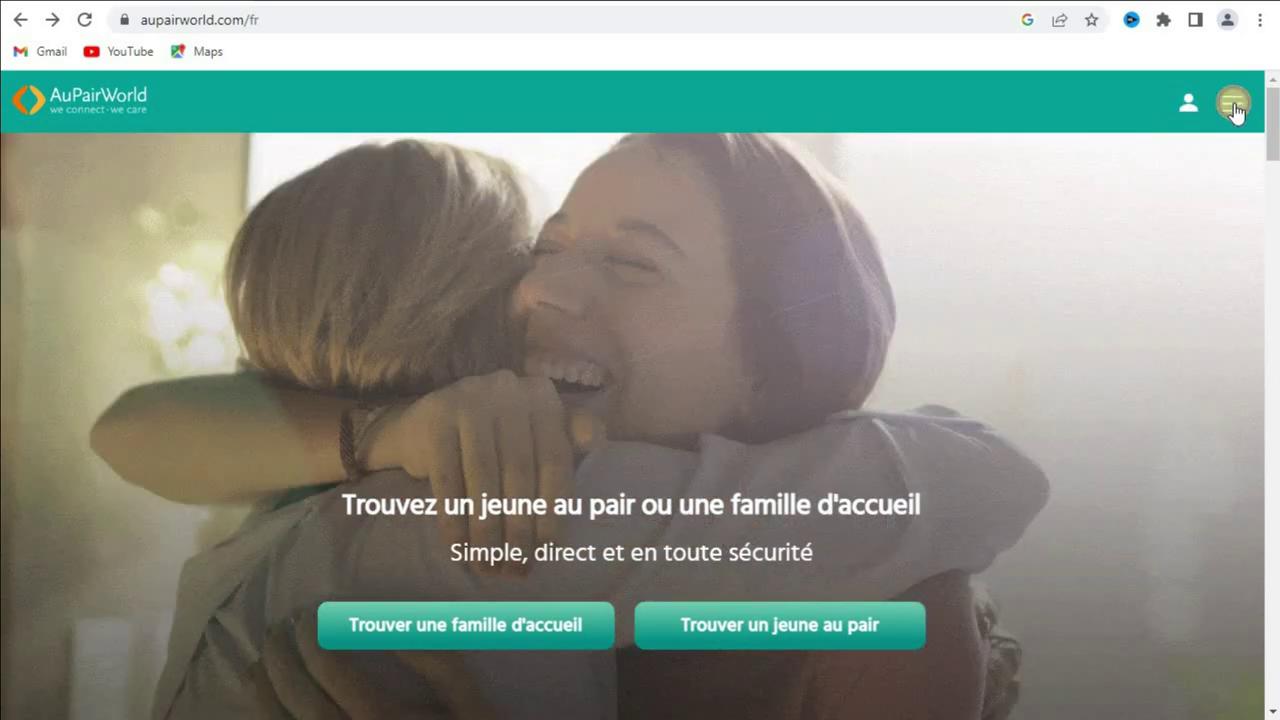
click(1233, 104)
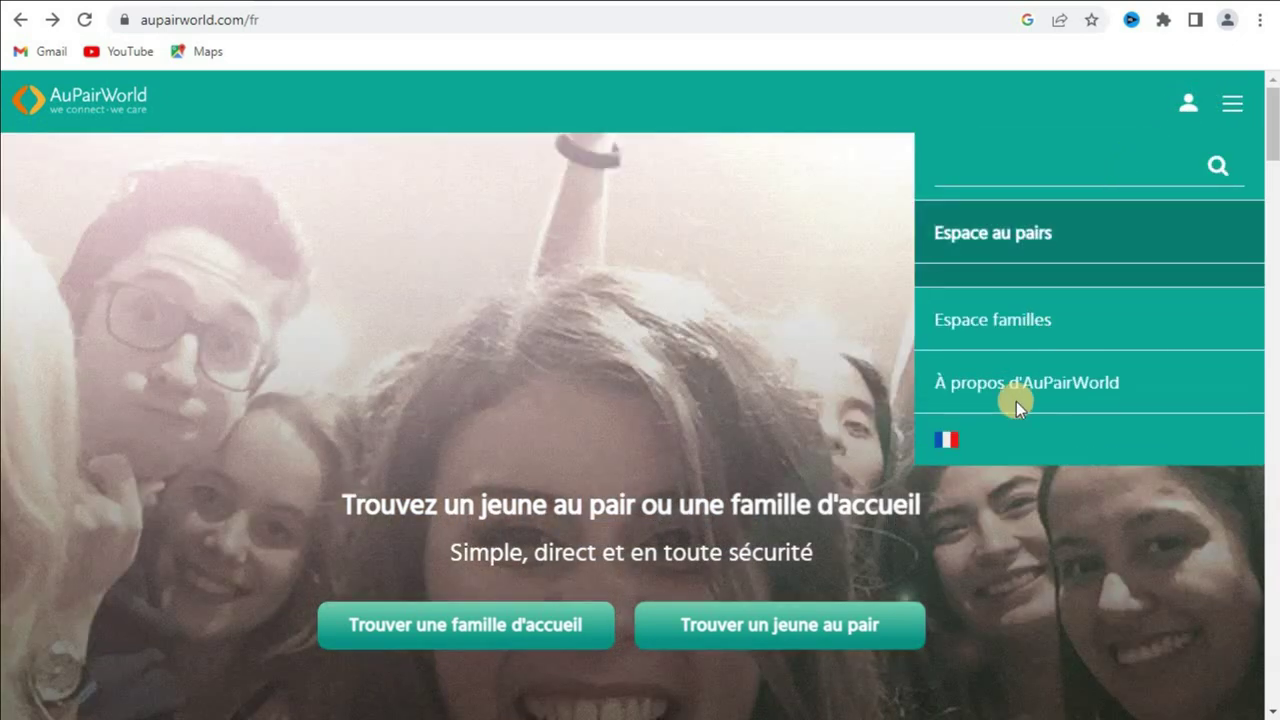
click(1016, 380)
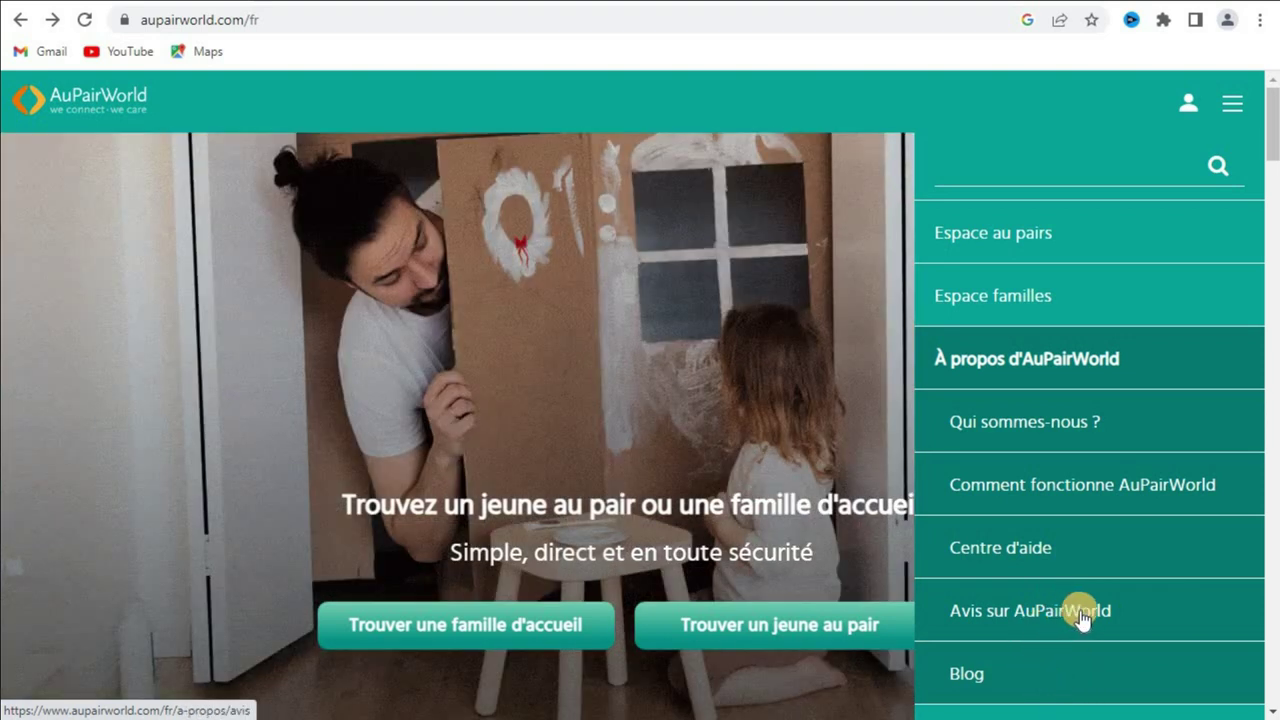
mouse_move(1188, 249)
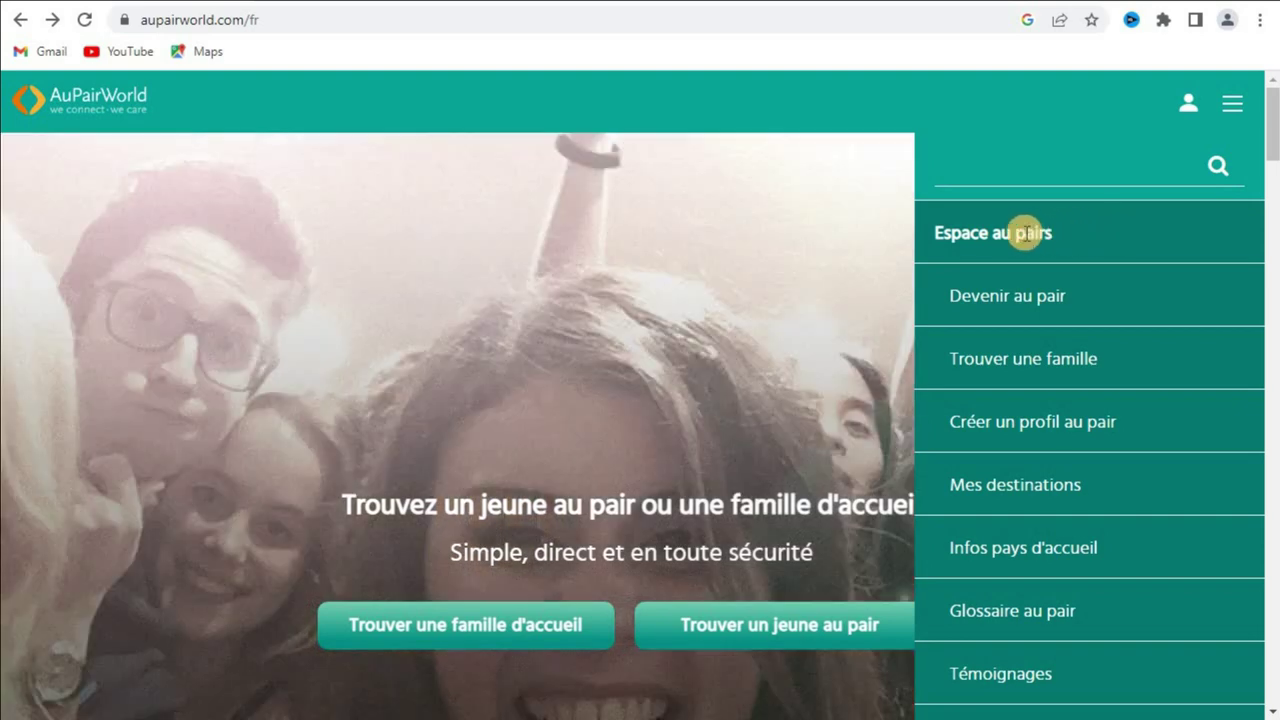
double_click(1022, 232)
triple_click(1042, 223)
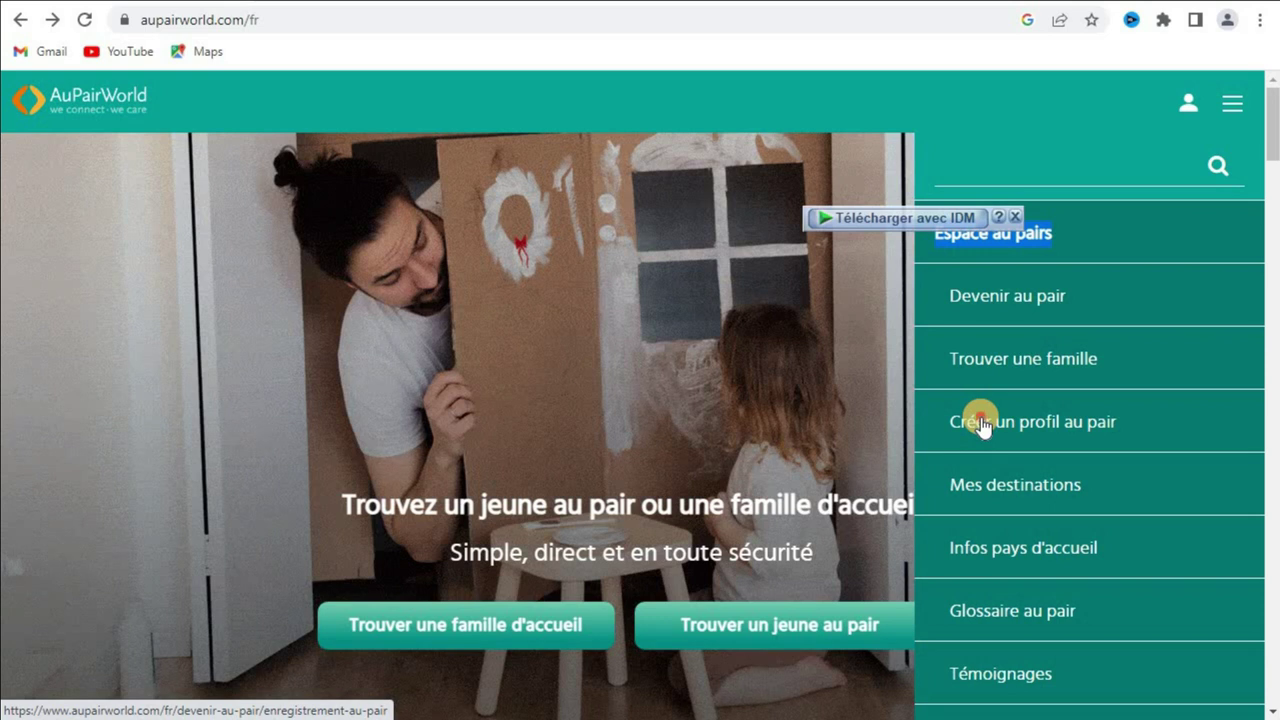
click(982, 425)
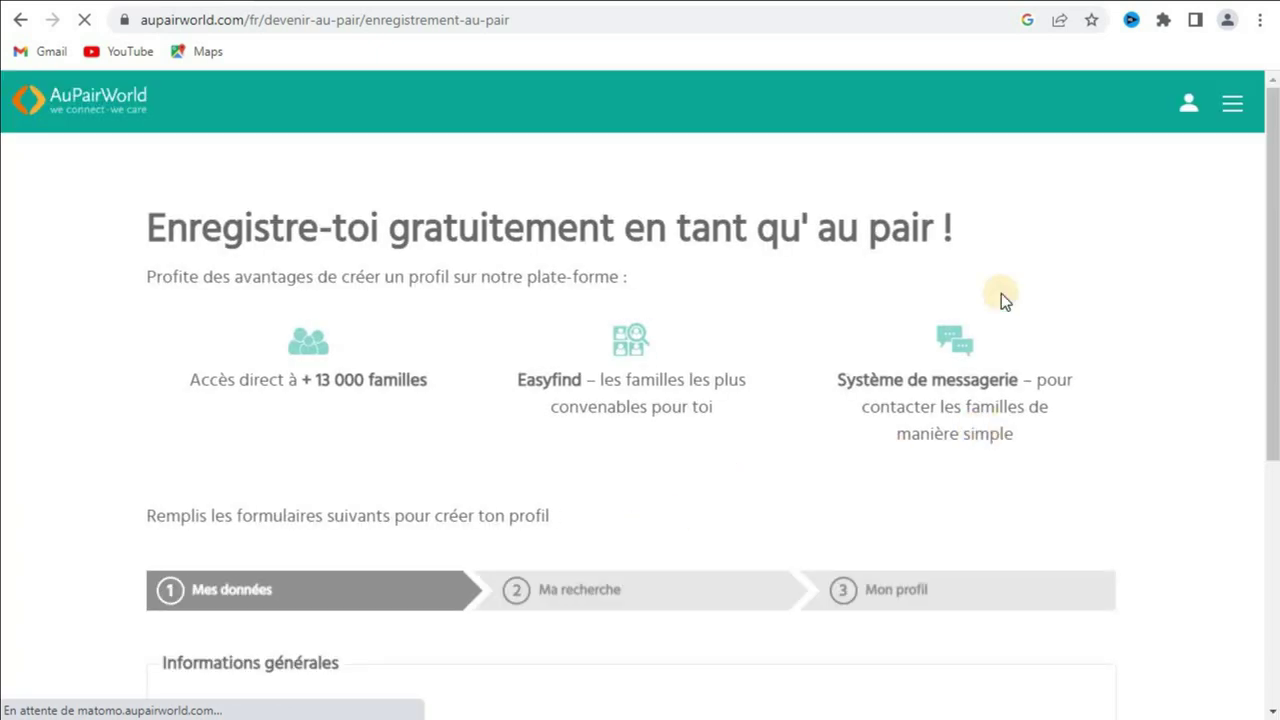
Step: Enter the au pair's name in the registration form
drag(1274, 138, 1272, 280)
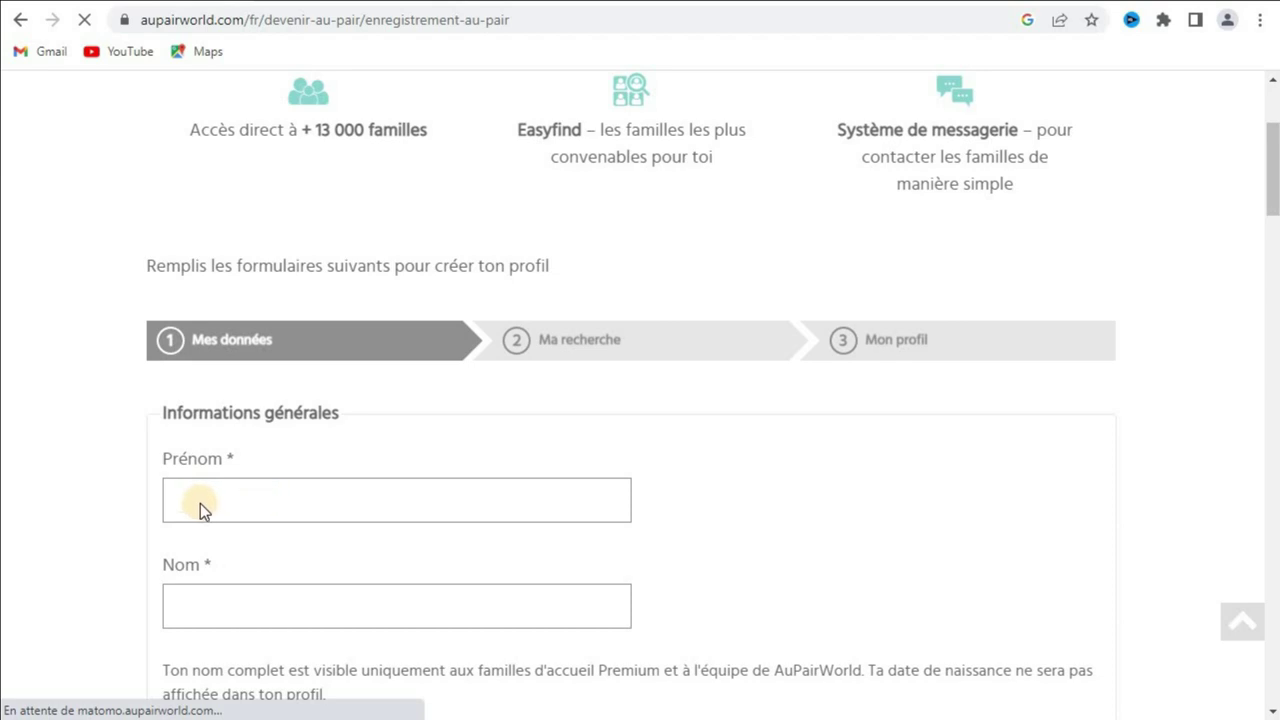
click(215, 503)
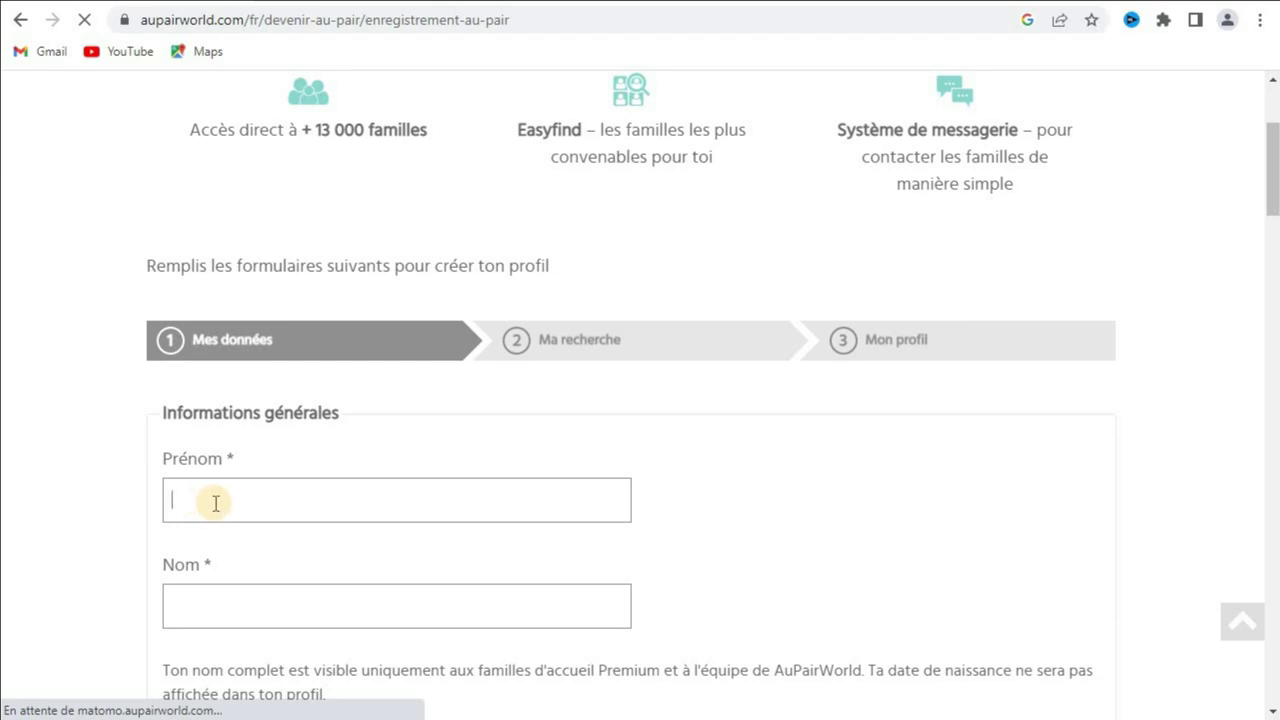
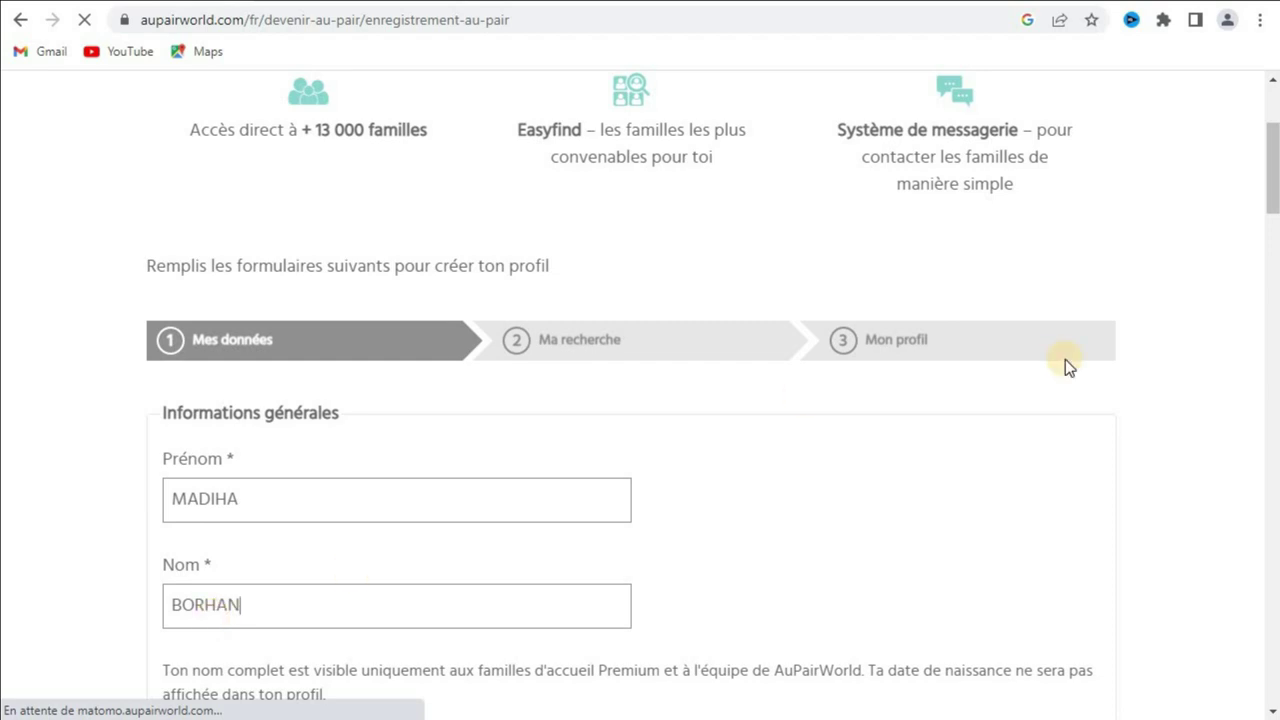
Step: Set the birth date to 1 janvier 1999 and the sex to Femme
drag(1272, 171, 1273, 236)
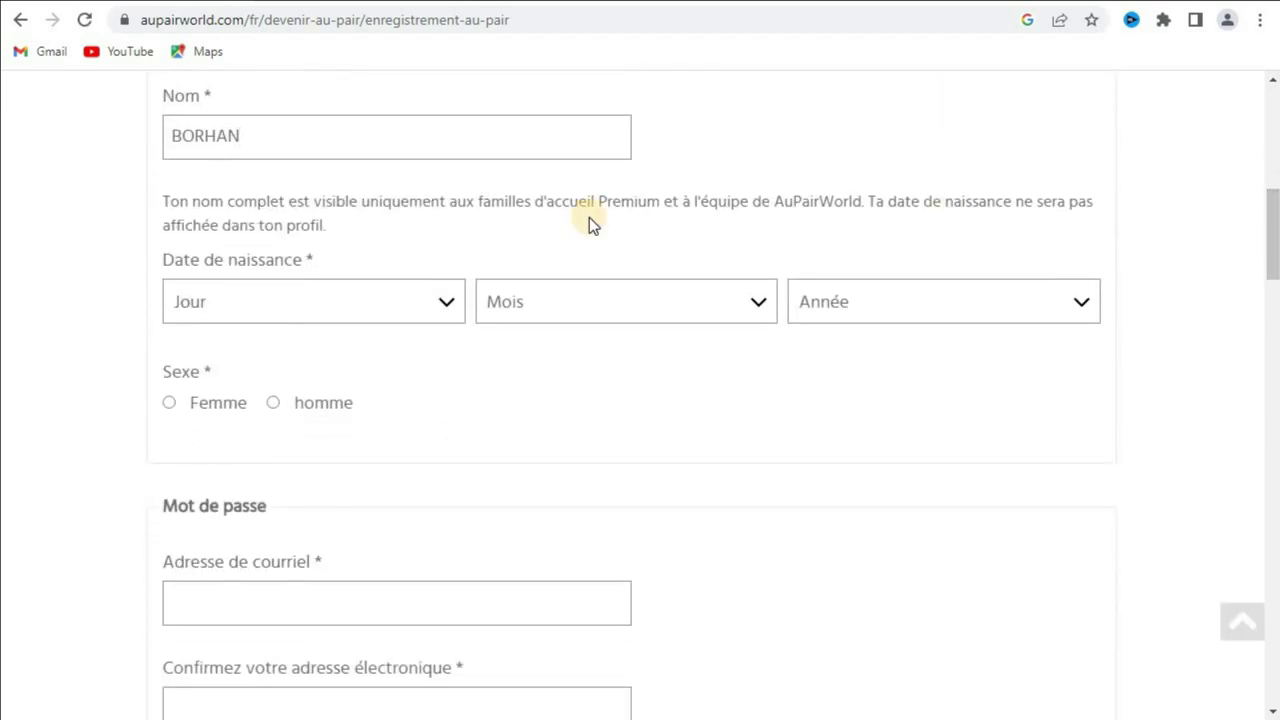
click(447, 303)
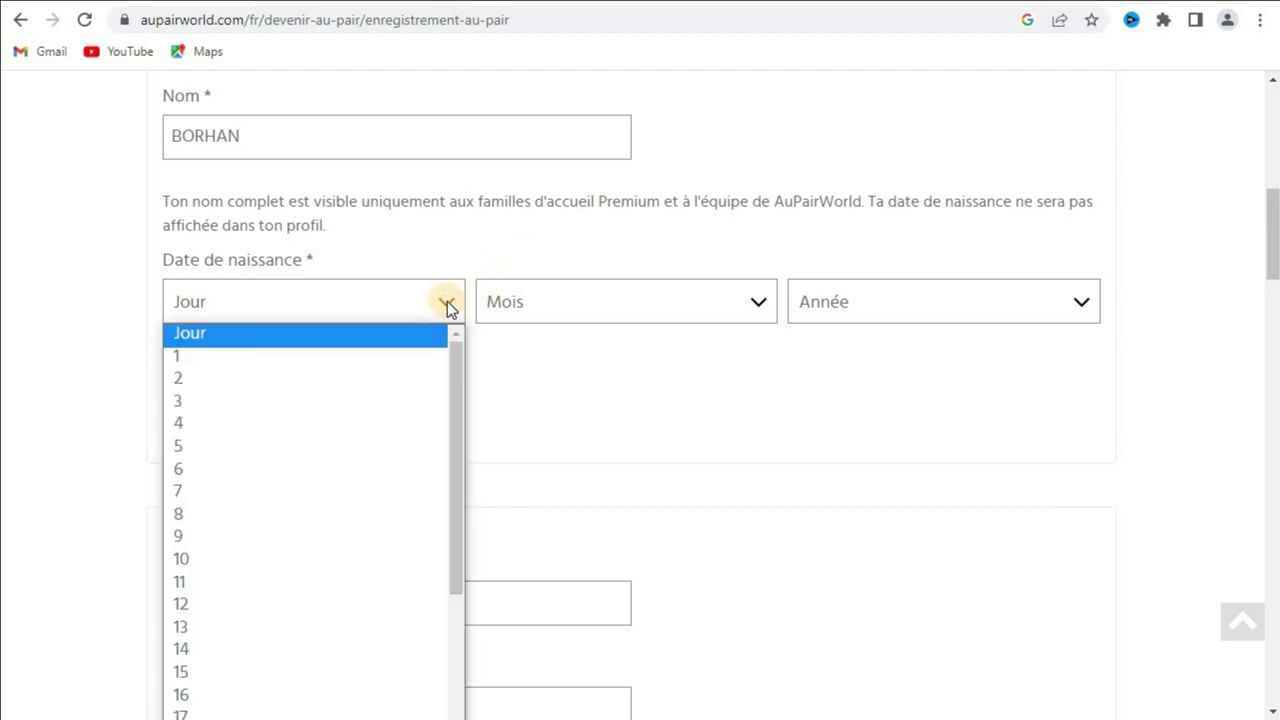
click(382, 357)
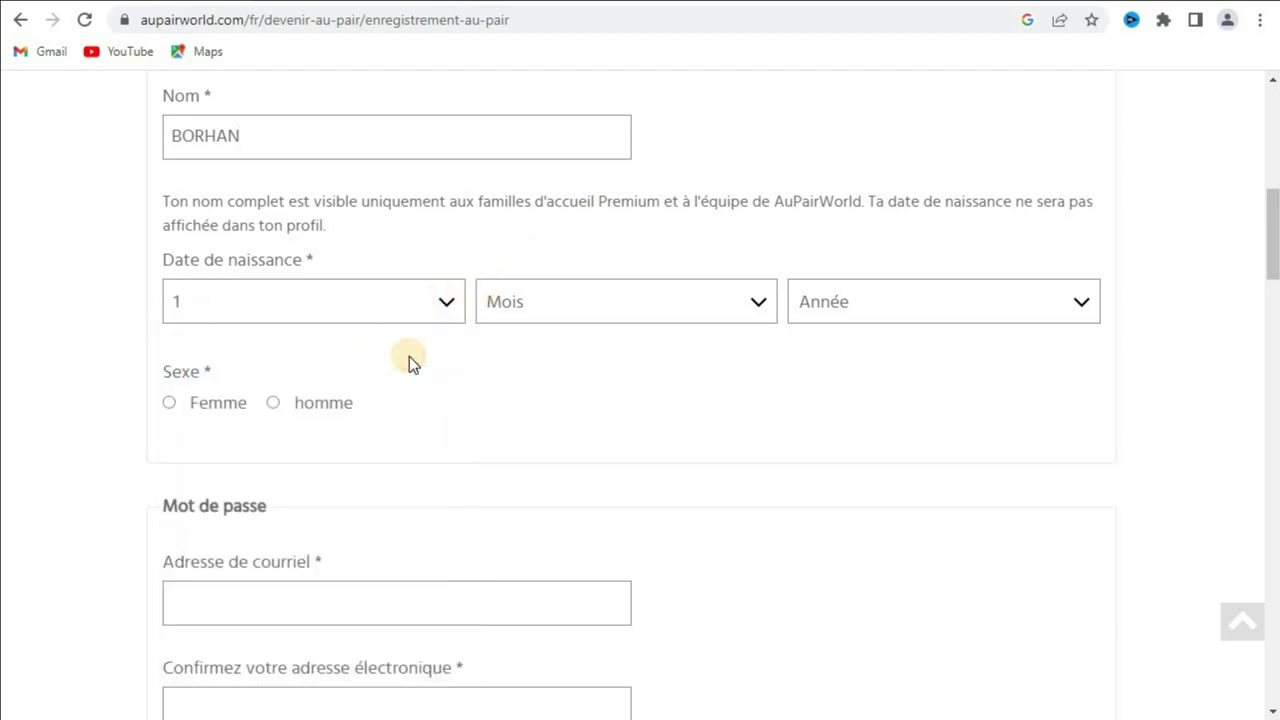
click(560, 318)
click(548, 357)
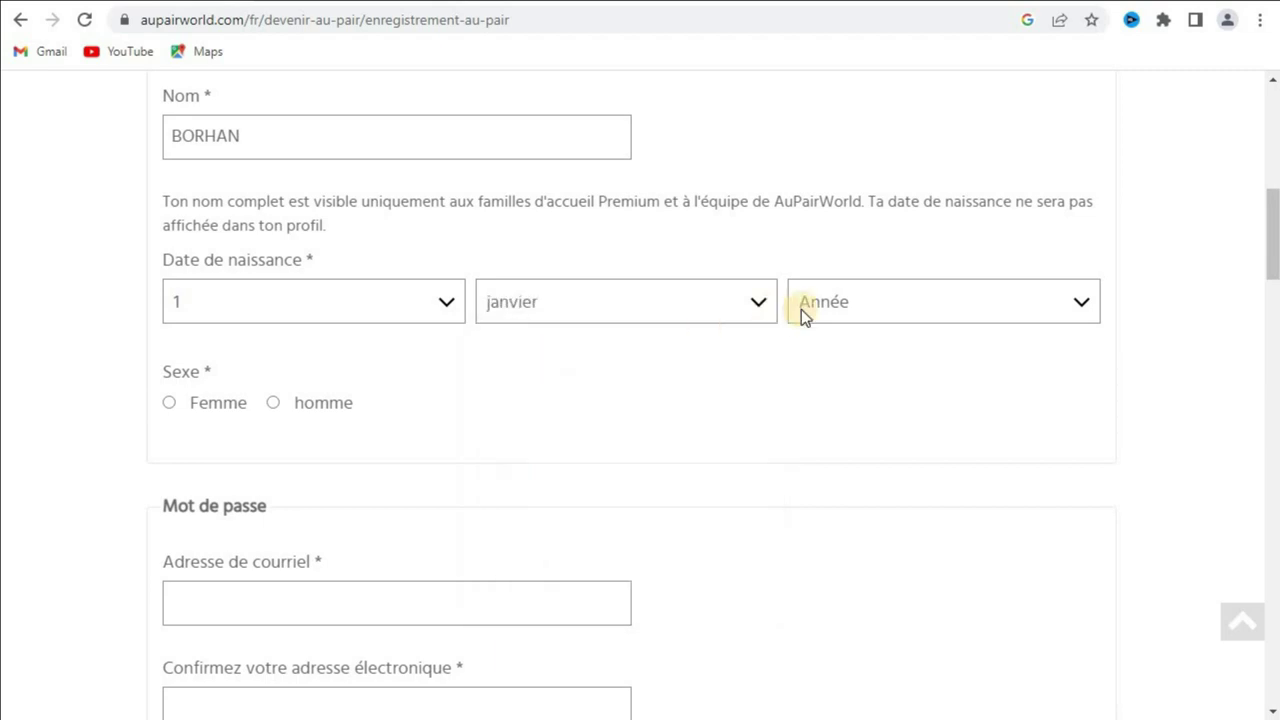
click(834, 303)
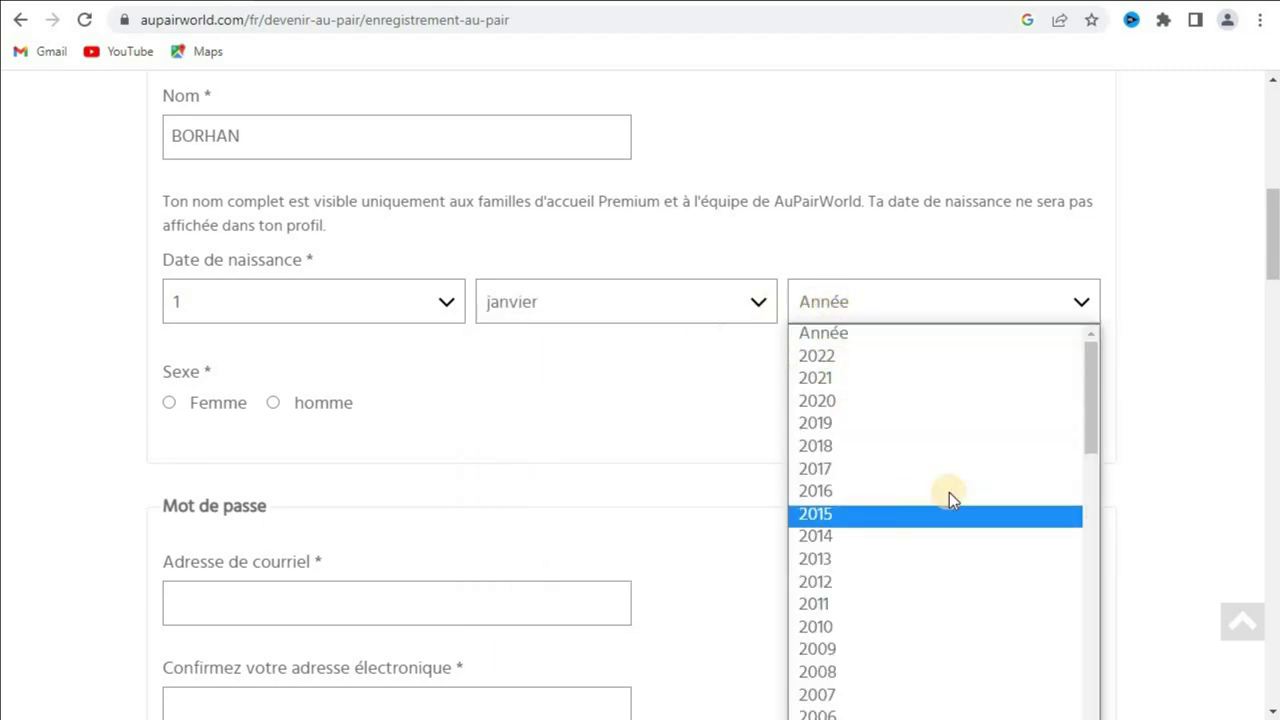
drag(1093, 419, 1103, 531)
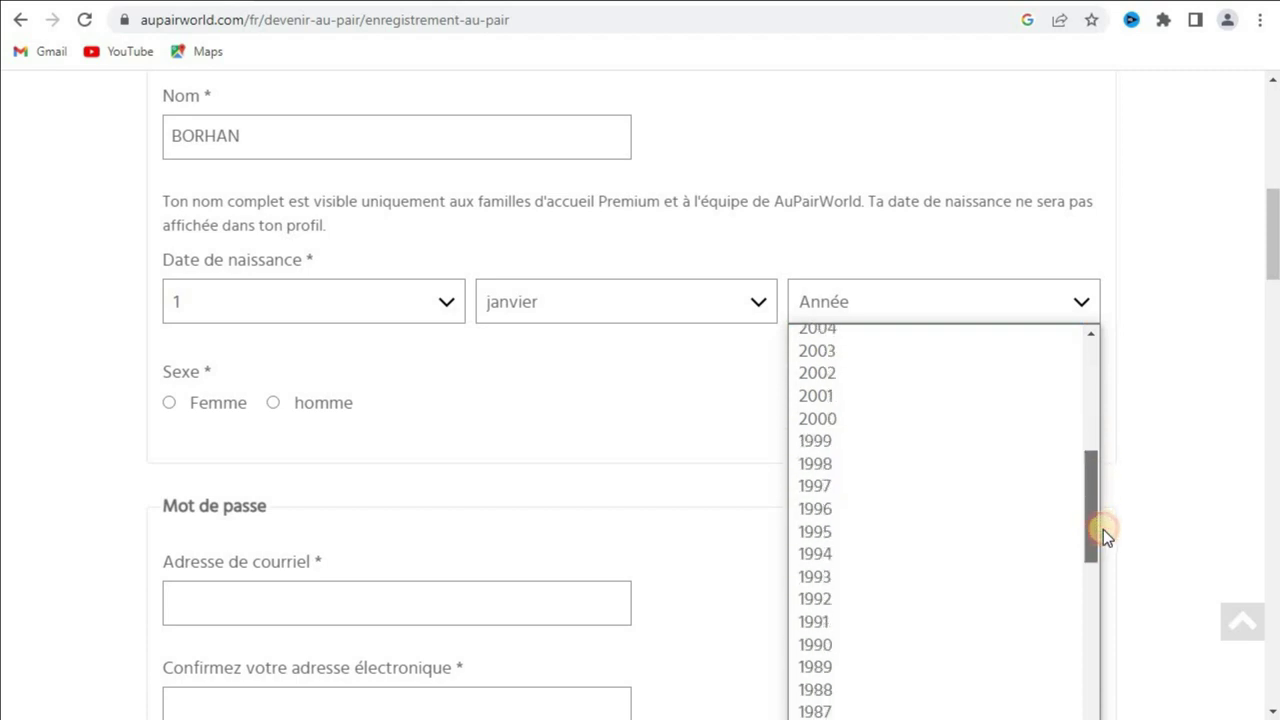
click(841, 441)
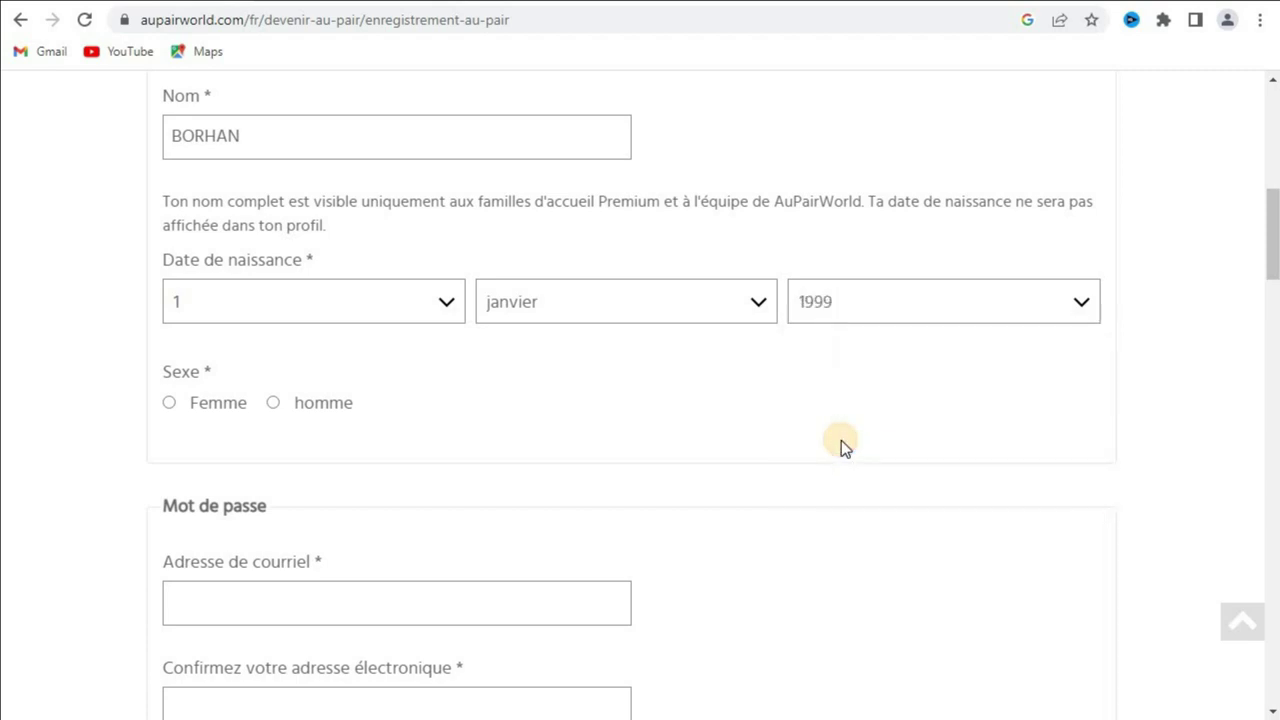
click(170, 404)
Step: Paste the e-mail address into the e-mail field and its confirmation field
click(292, 606)
text(Madiha)
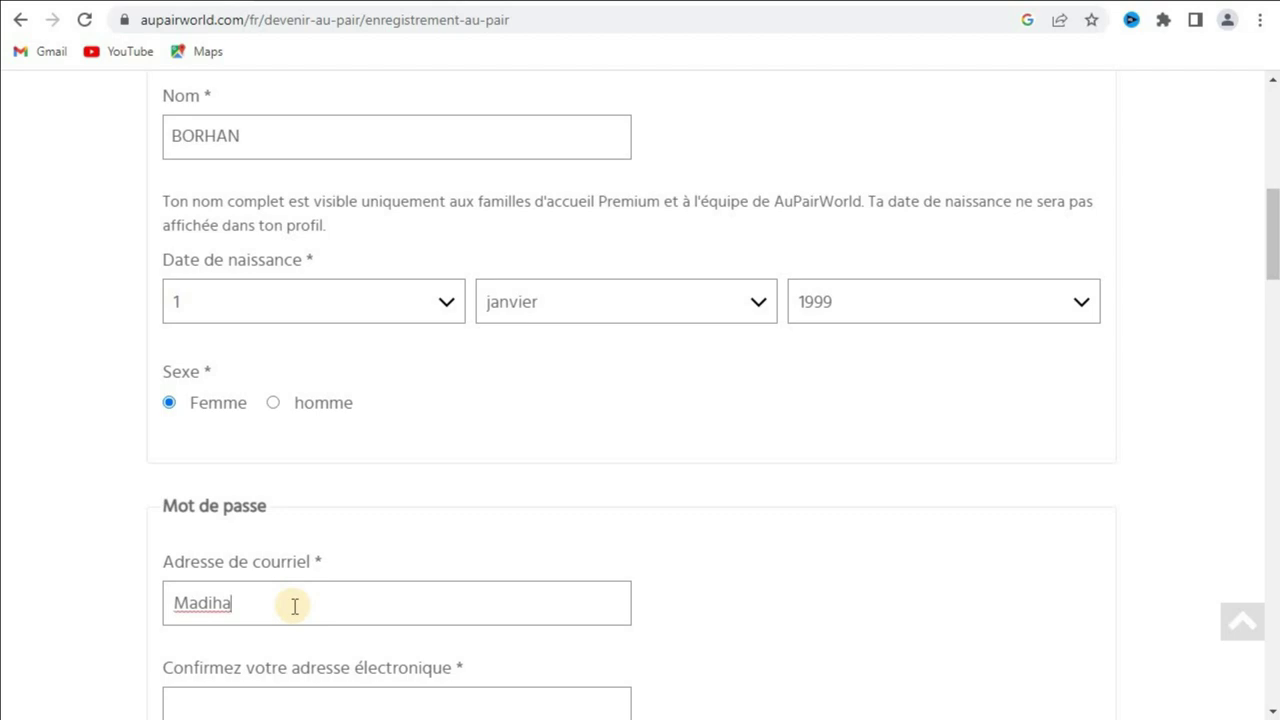
key(BackSpace)
key(BackSpace)
key(BackSpace)
key(BackSpace)
key(BackSpace)
key(ctrl+v)
click(350, 702)
drag(1272, 258, 1274, 308)
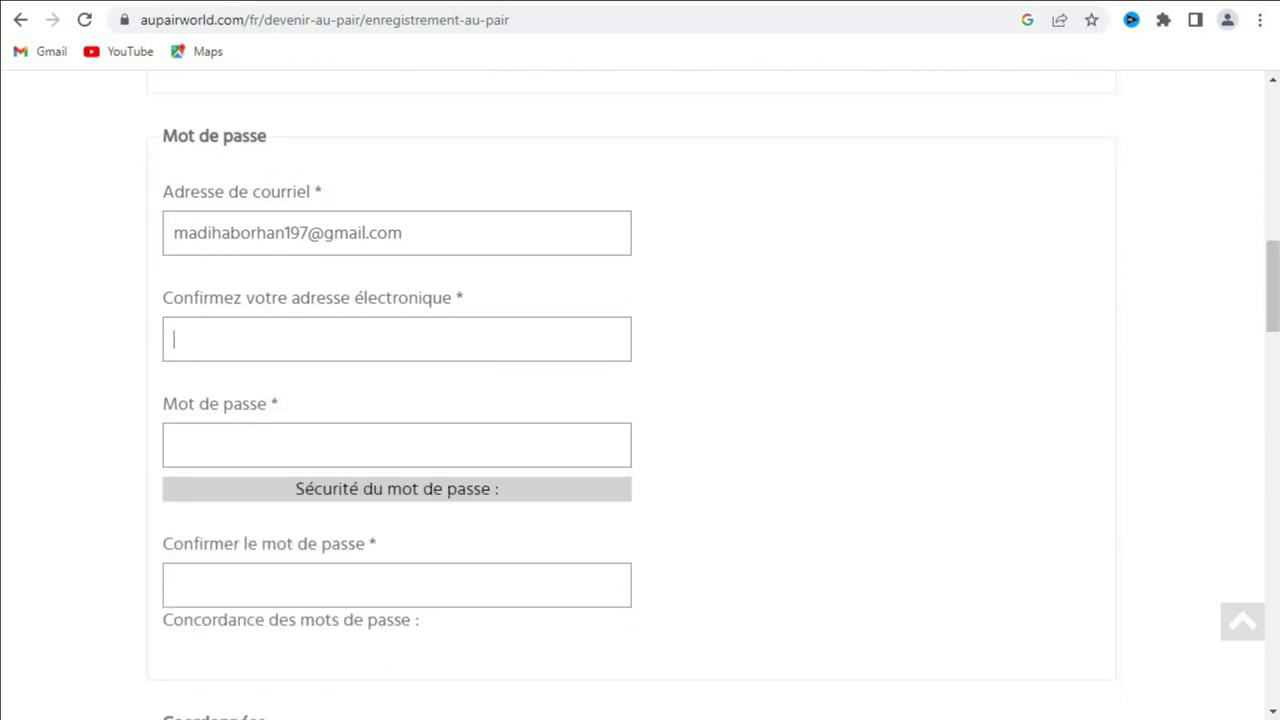
key(ctrl+v)
Step: Type a strong account password and repeat it in Confirmer le mot de passe
click(514, 454)
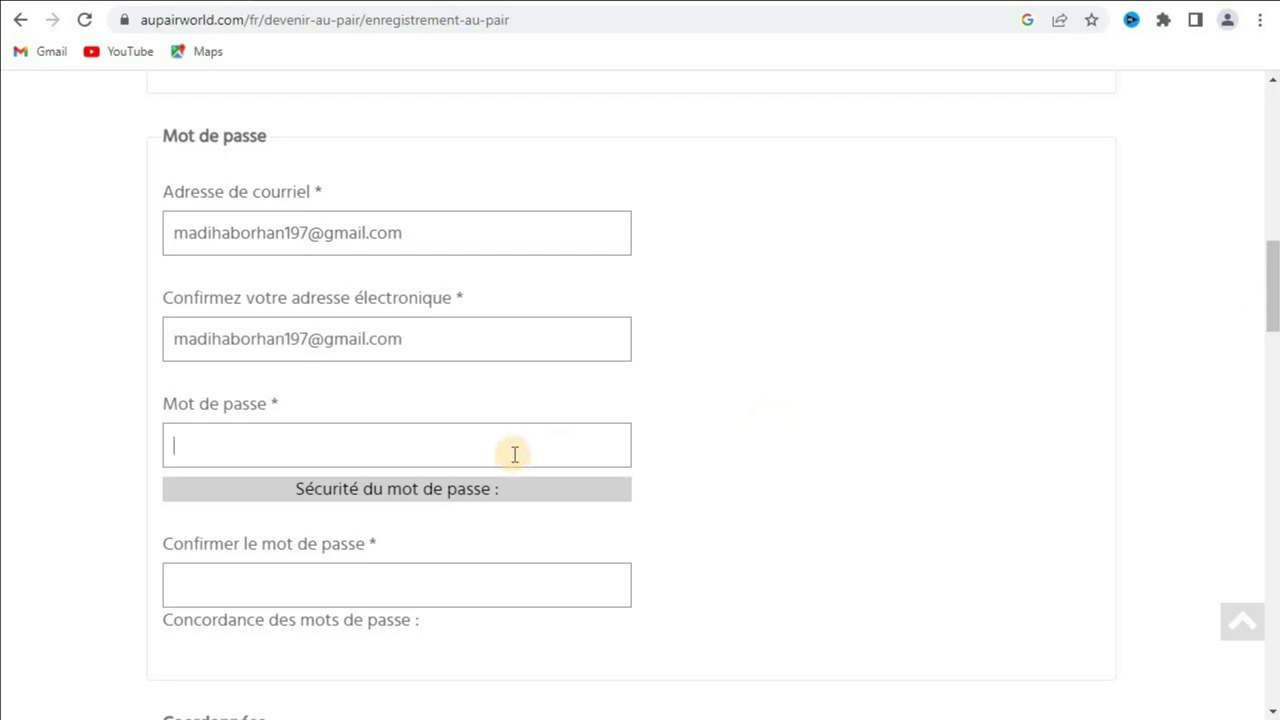
text(••••••)
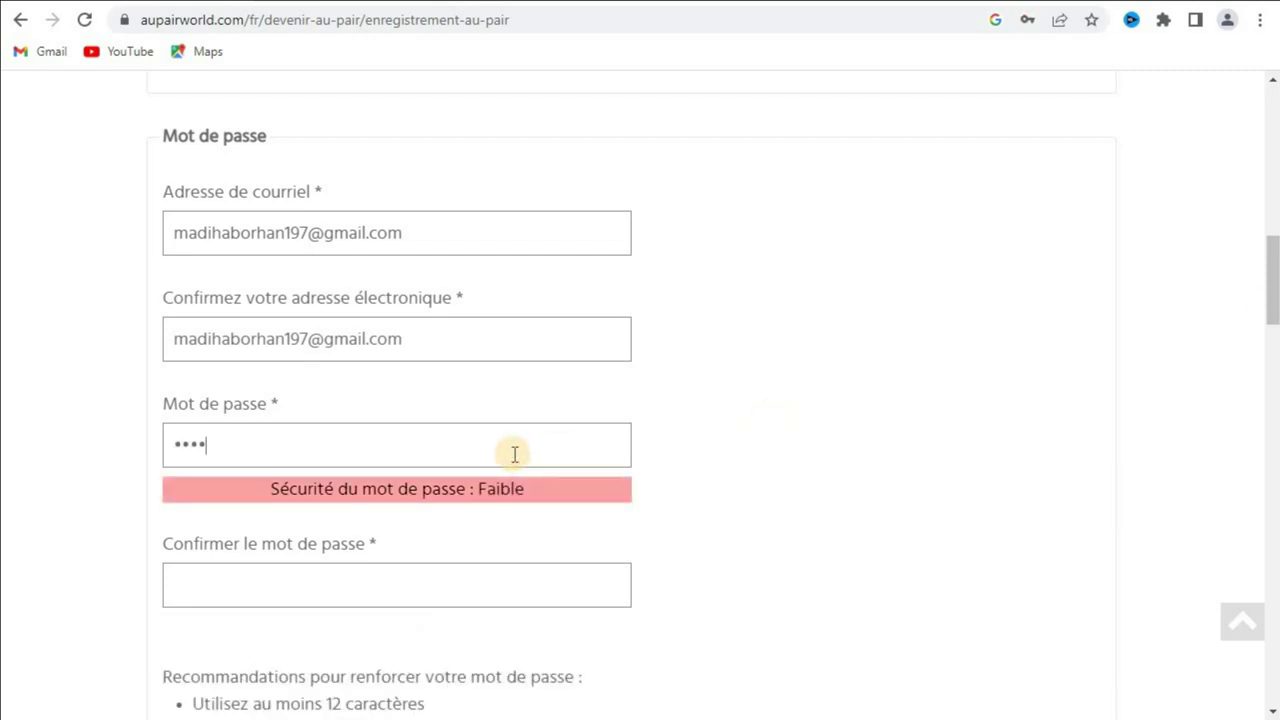
text(•••)
text(••••)
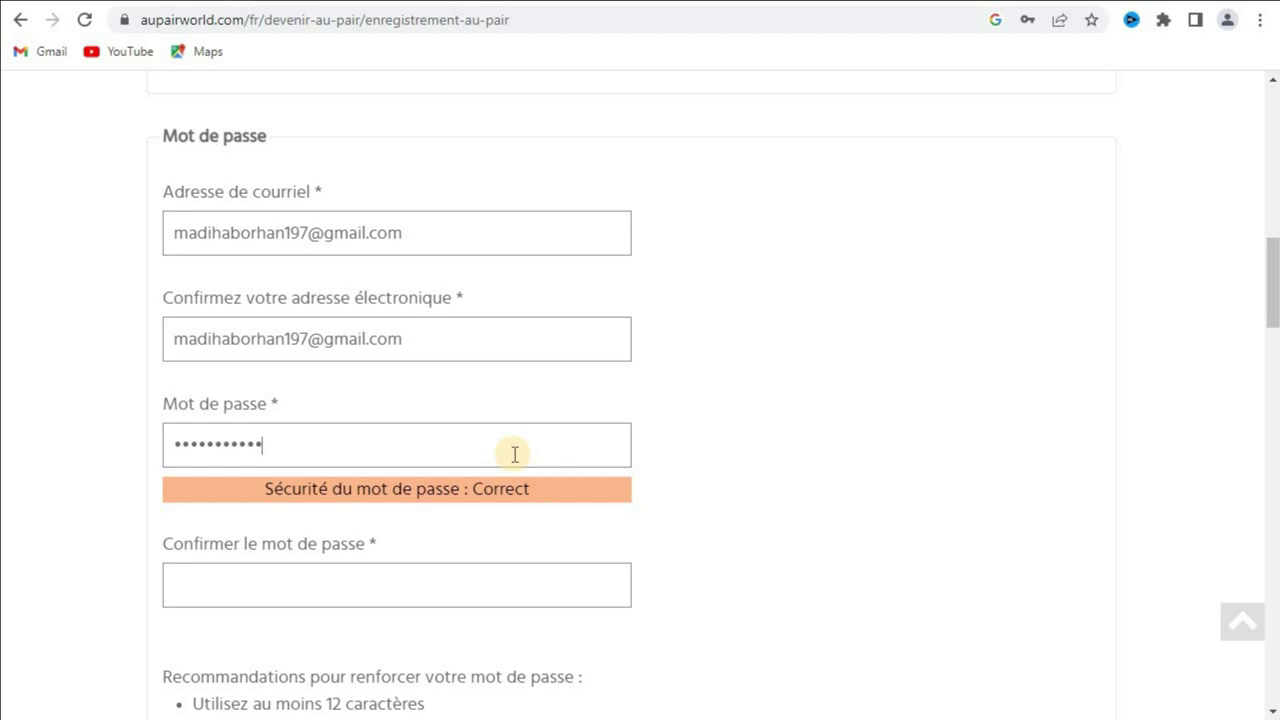
text(••)
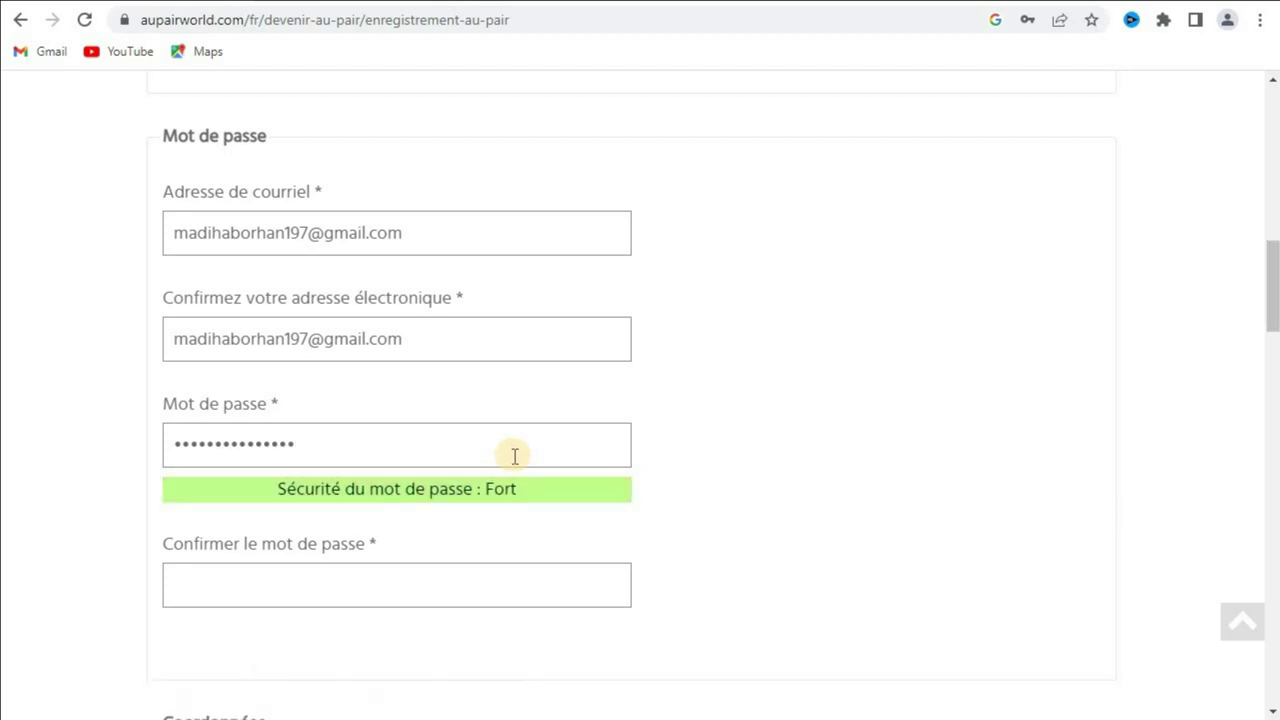
click(480, 574)
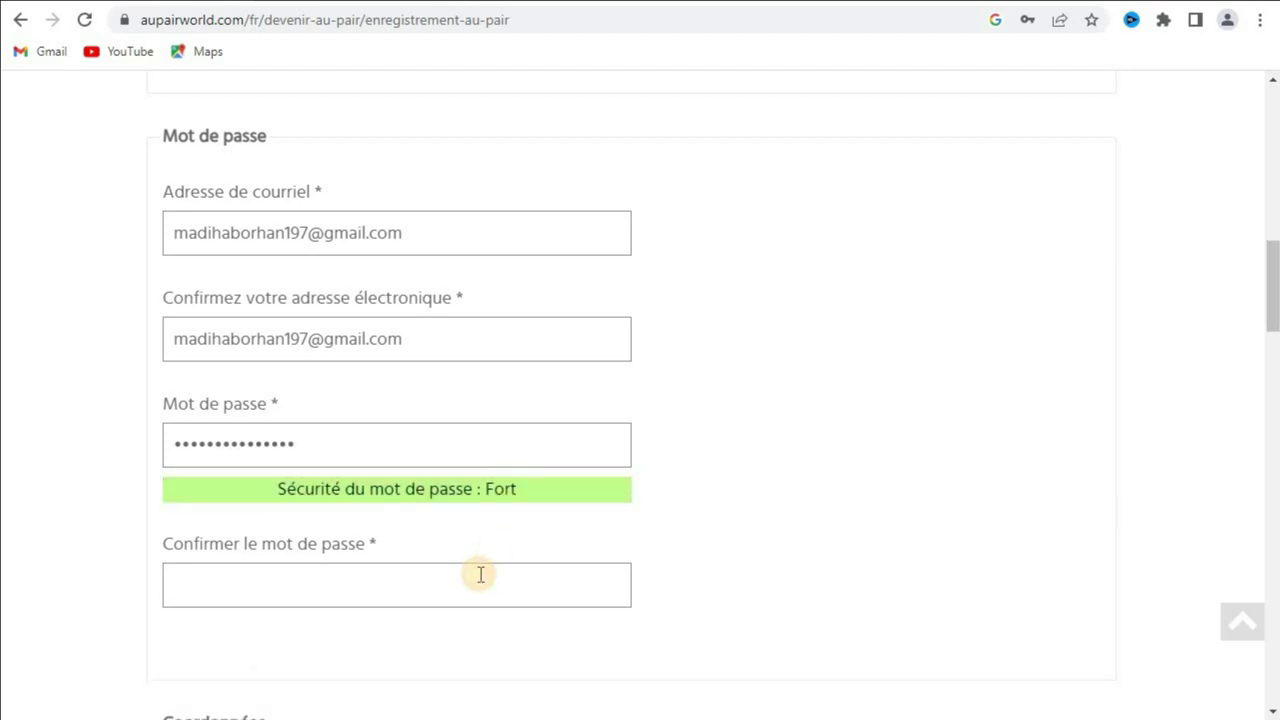
text(••••••)
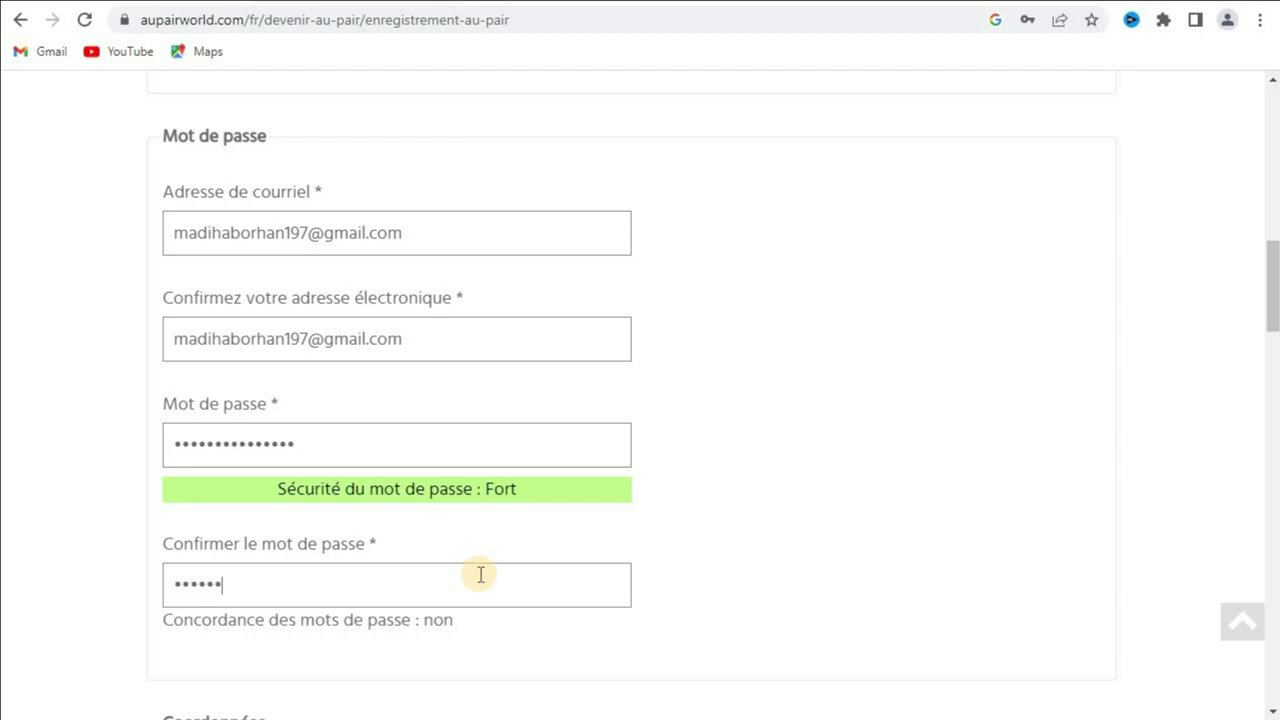
text(••••••••)
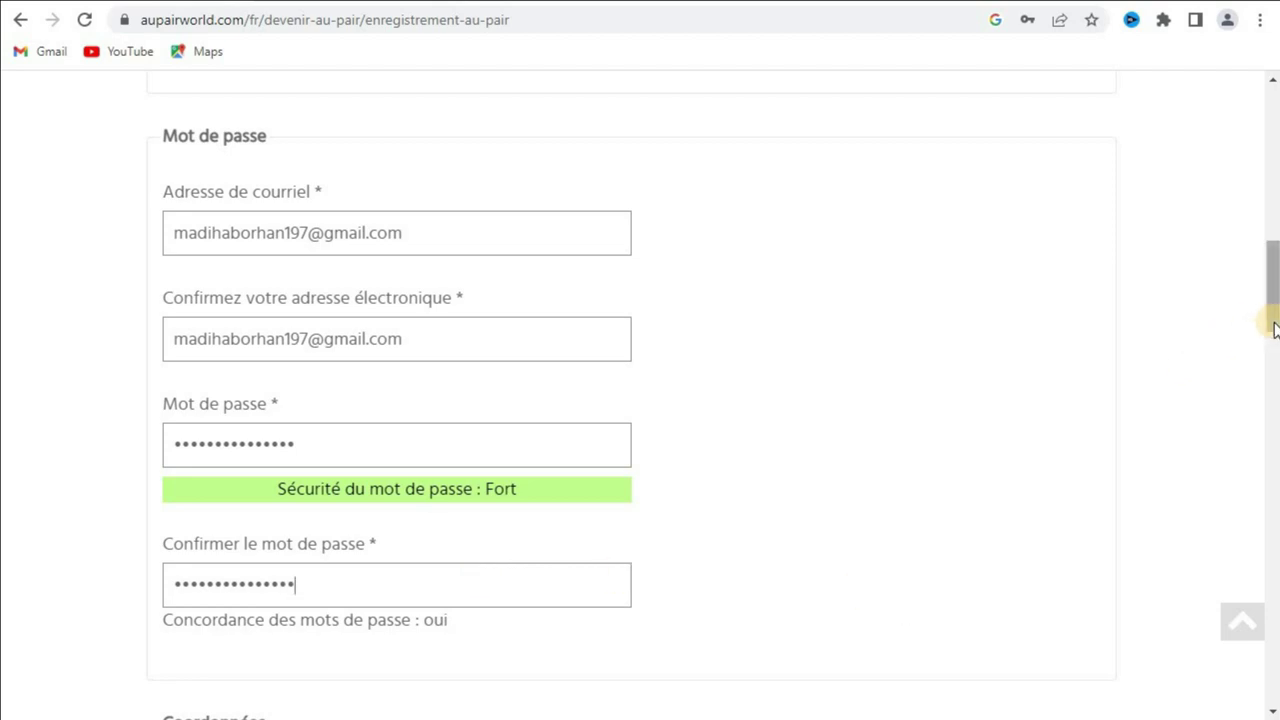
drag(1273, 325, 1255, 410)
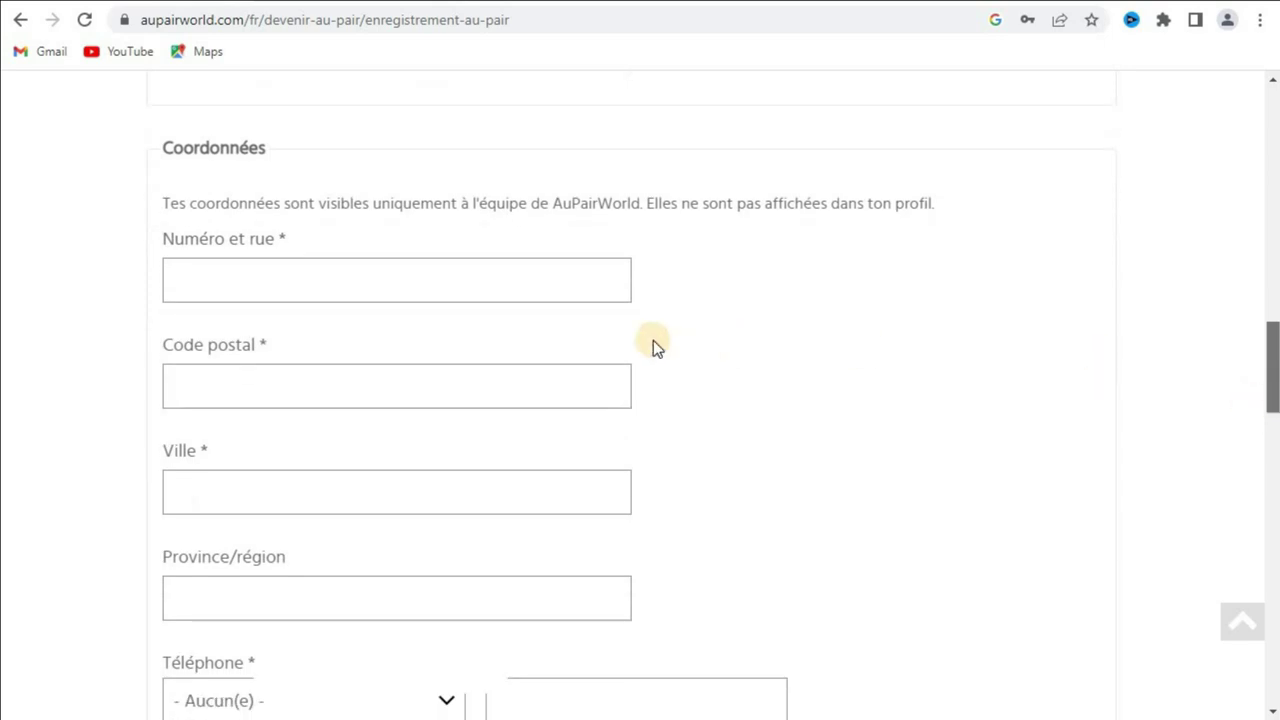
Step: Enter the street and house number, postal code, city and province/region under Coordonnées
click(490, 283)
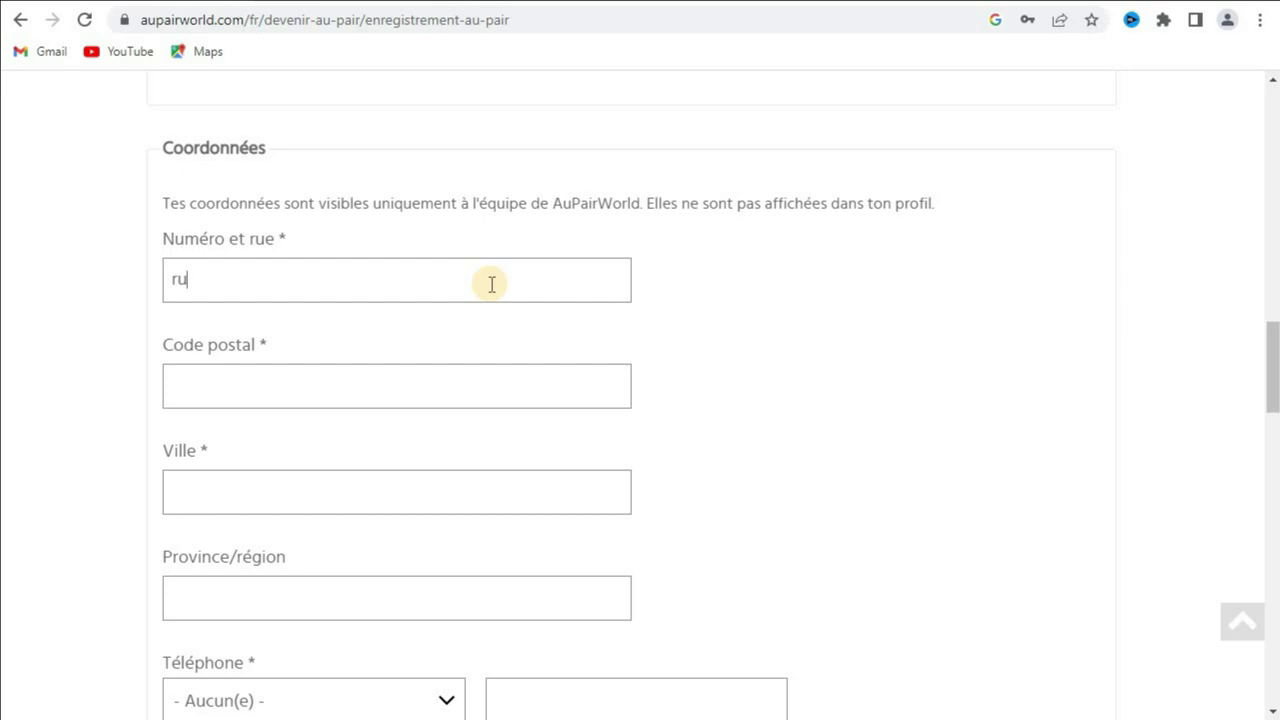
text(rue la concorde)
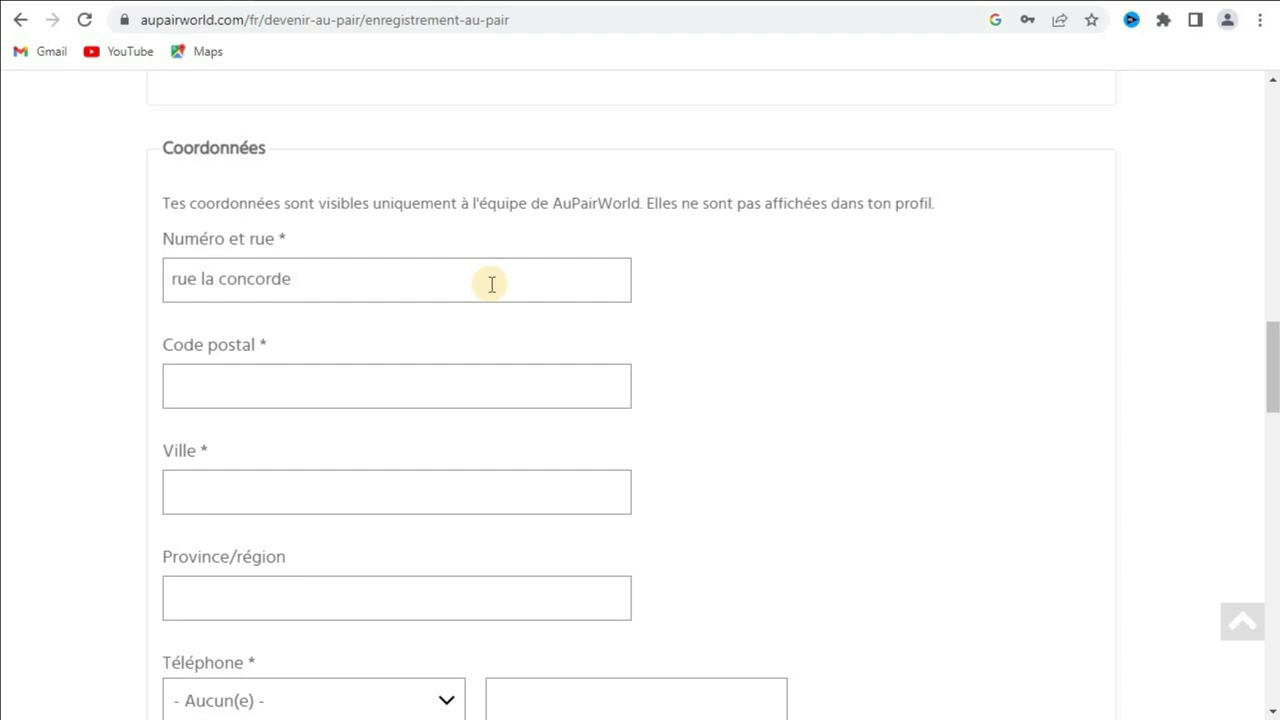
click(425, 394)
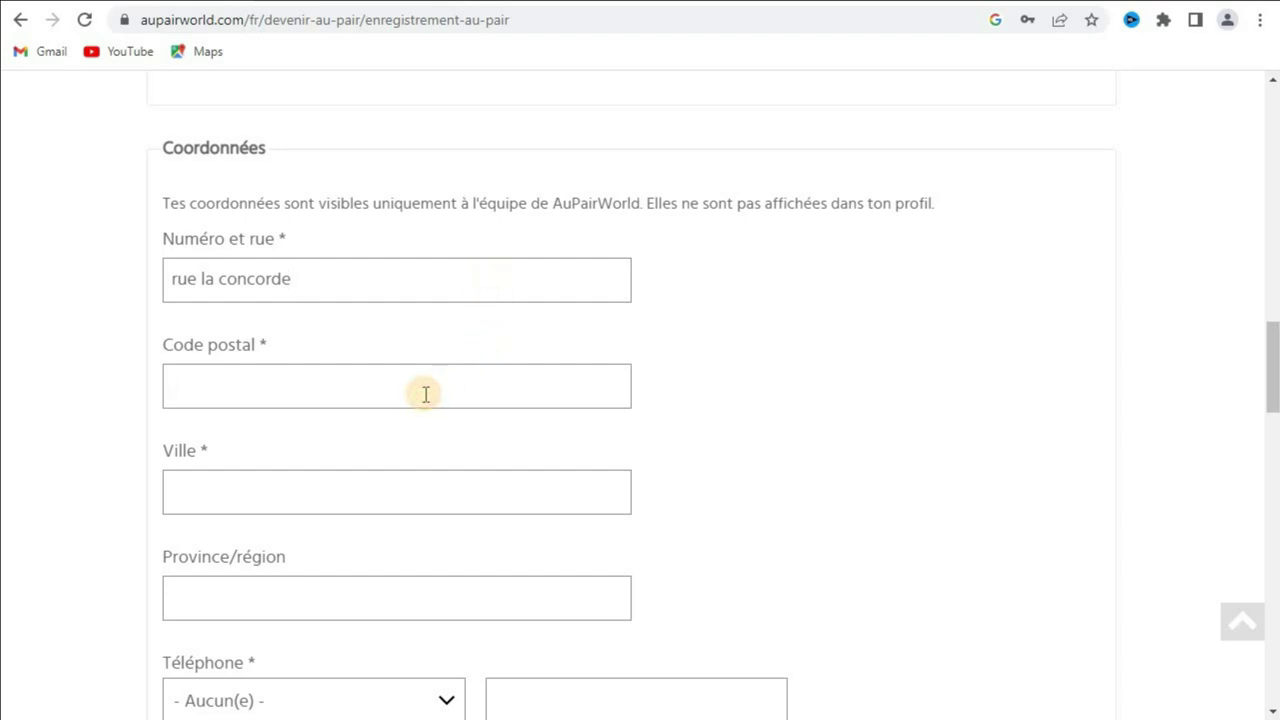
text(20000)
click(435, 493)
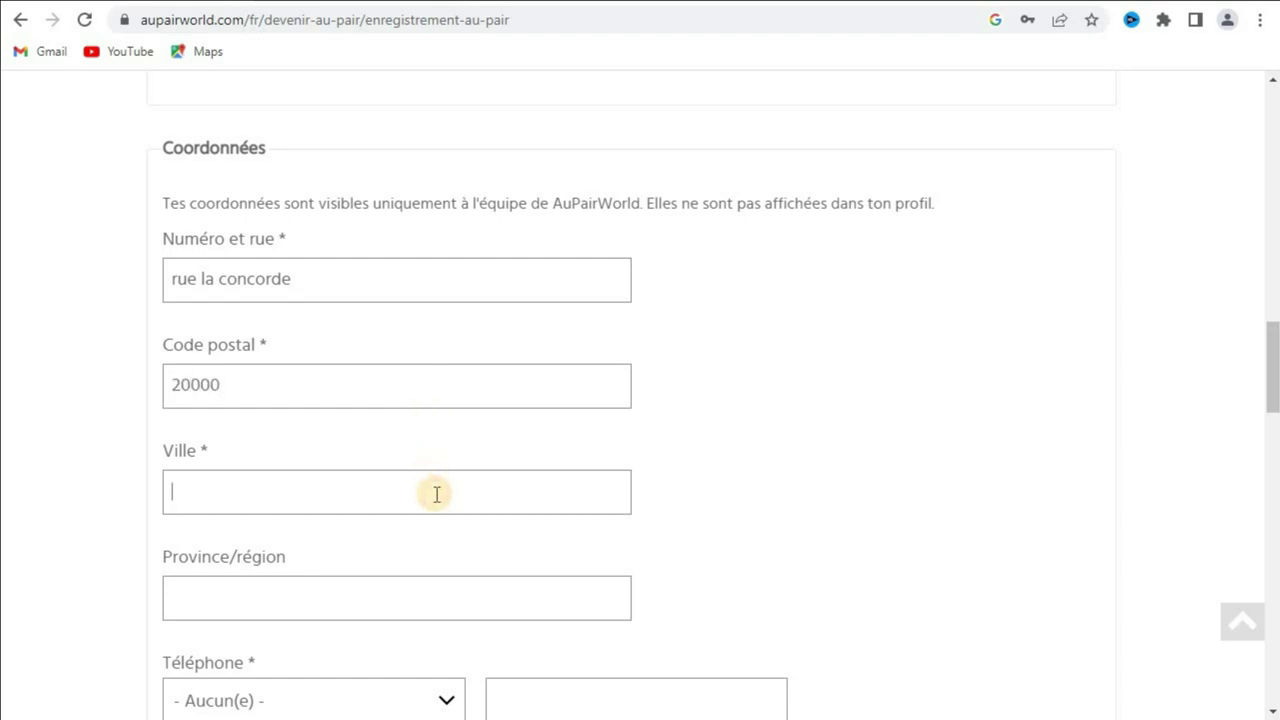
text(CASABLANCA)
click(467, 597)
text(CASABLA)
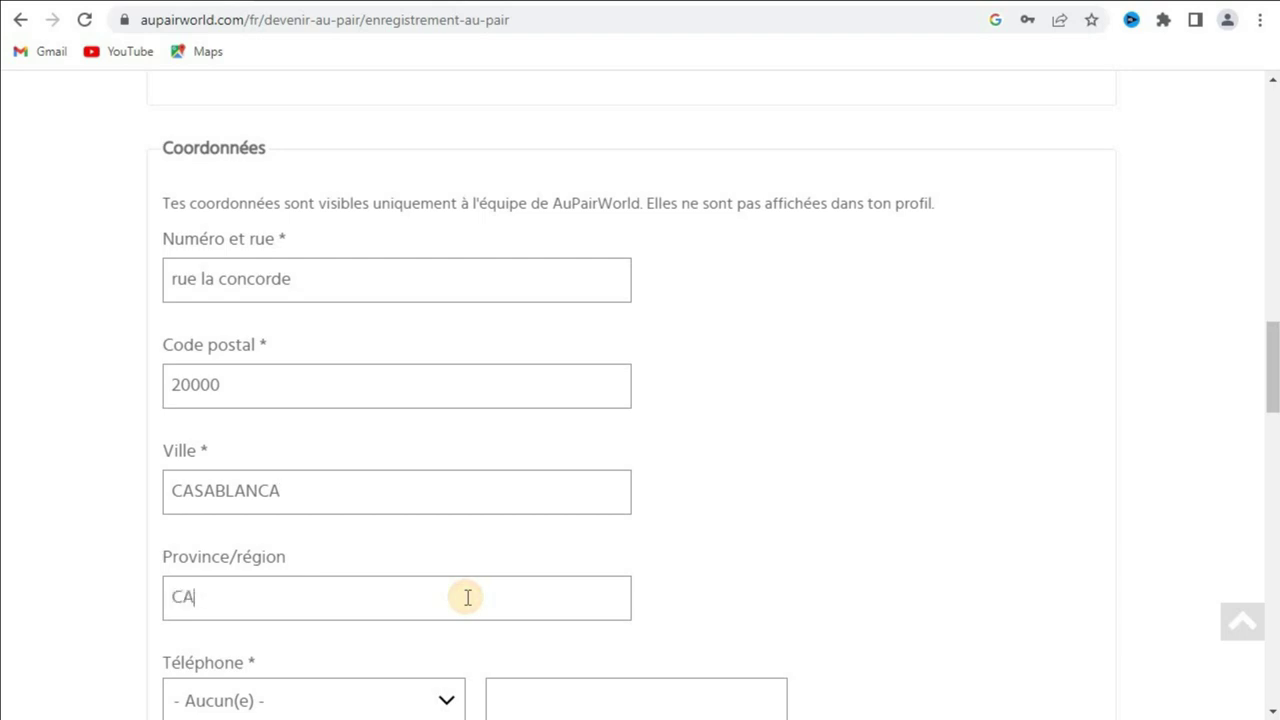
text(NCA)
drag(1273, 398, 1273, 516)
scroll(640, 400, down, 3)
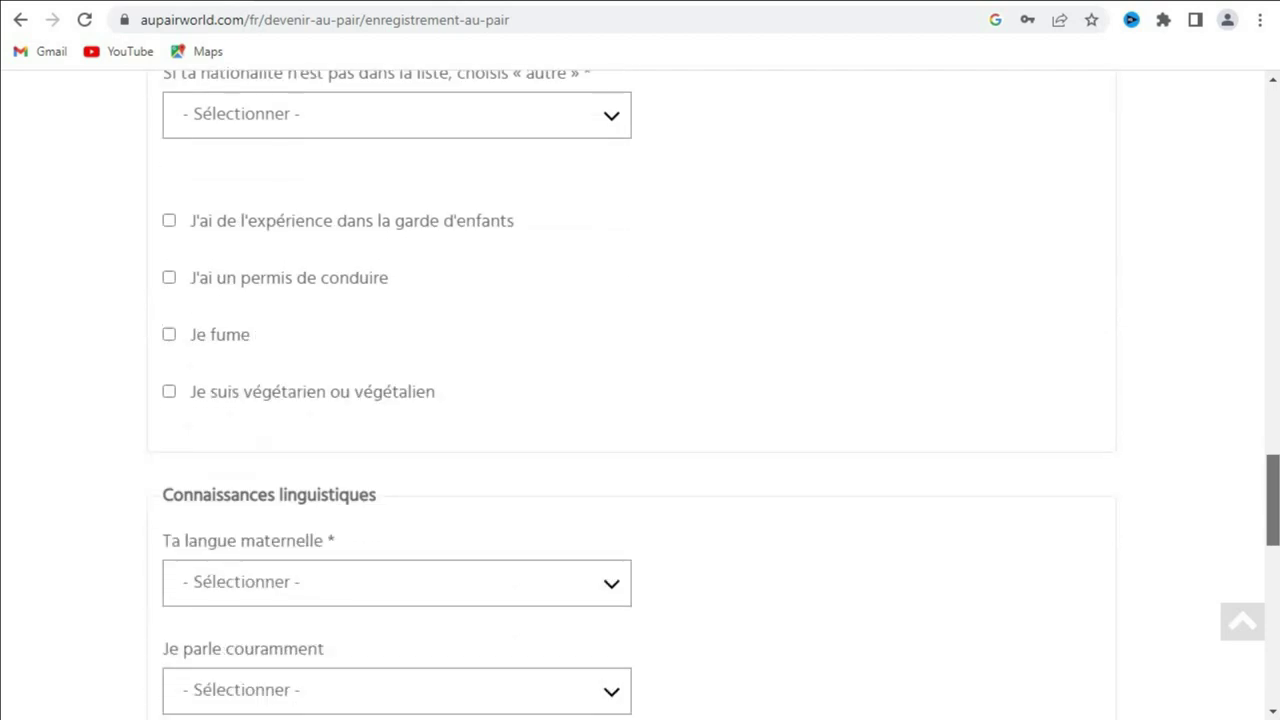
scroll(640, 400, down, 5)
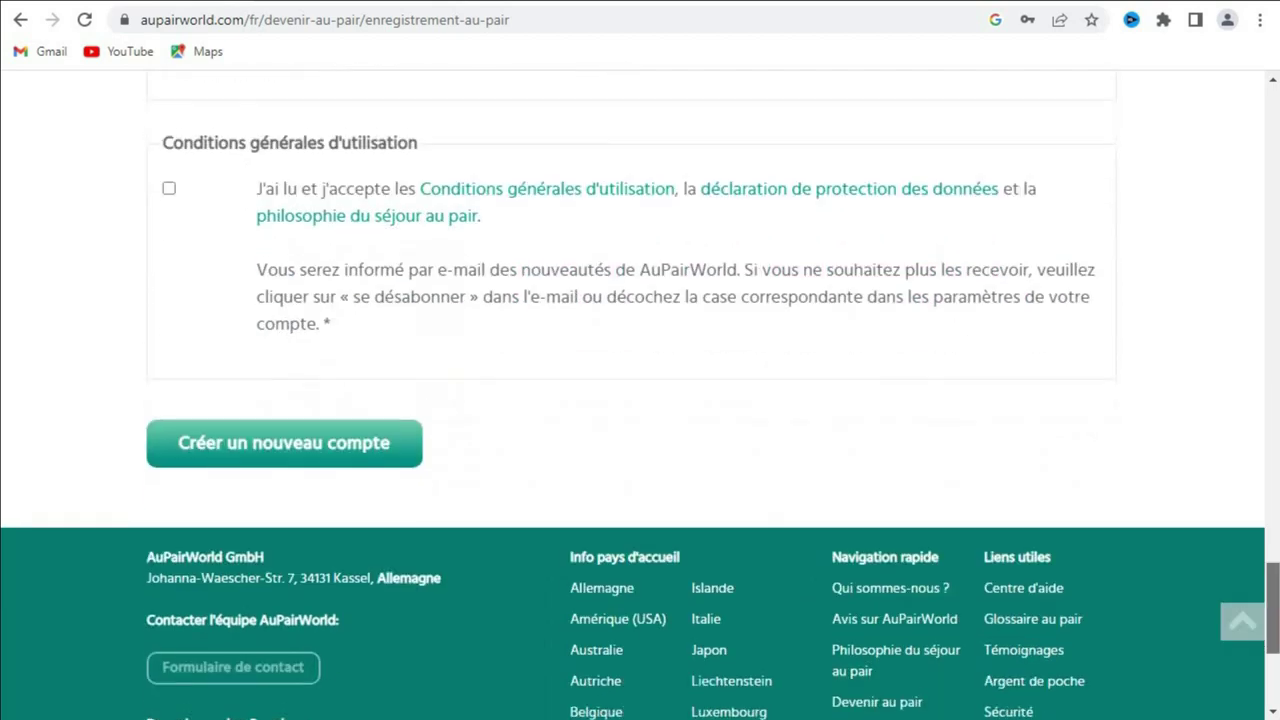
scroll(640, 400, up, 13)
scroll(640, 400, up, 1)
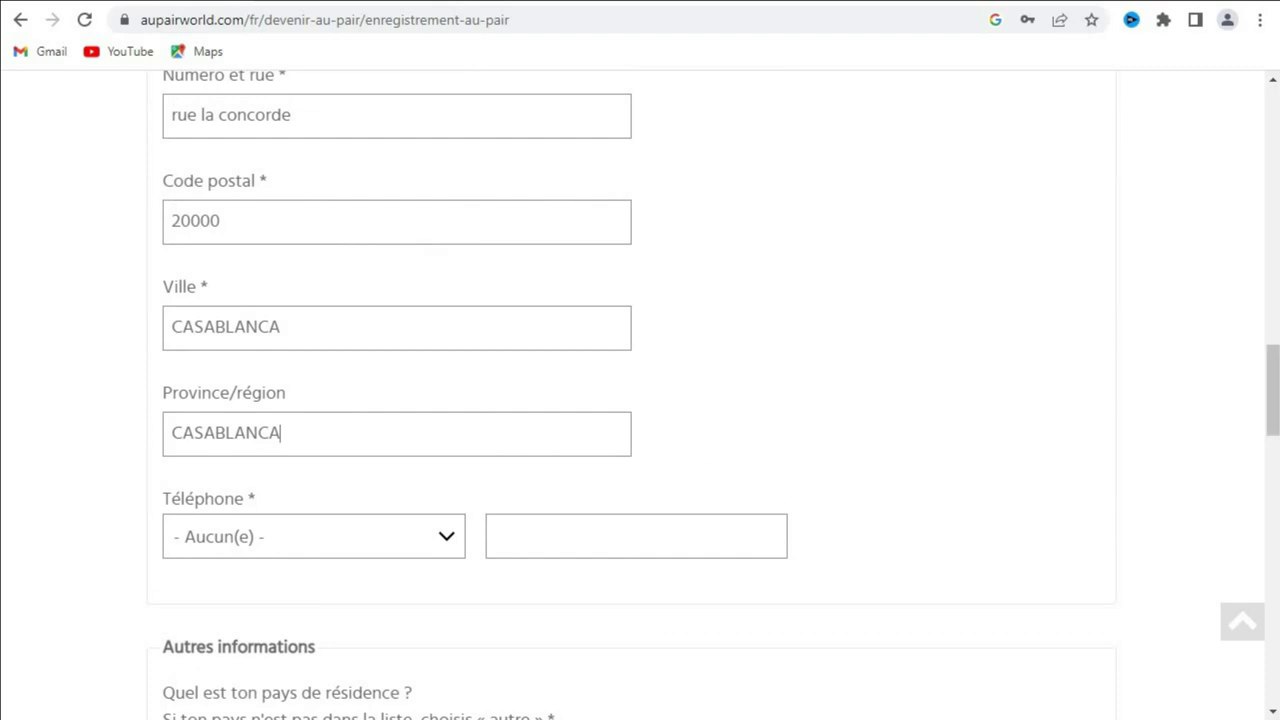
Step: Set the telephone country code to Maroc | +212
click(447, 540)
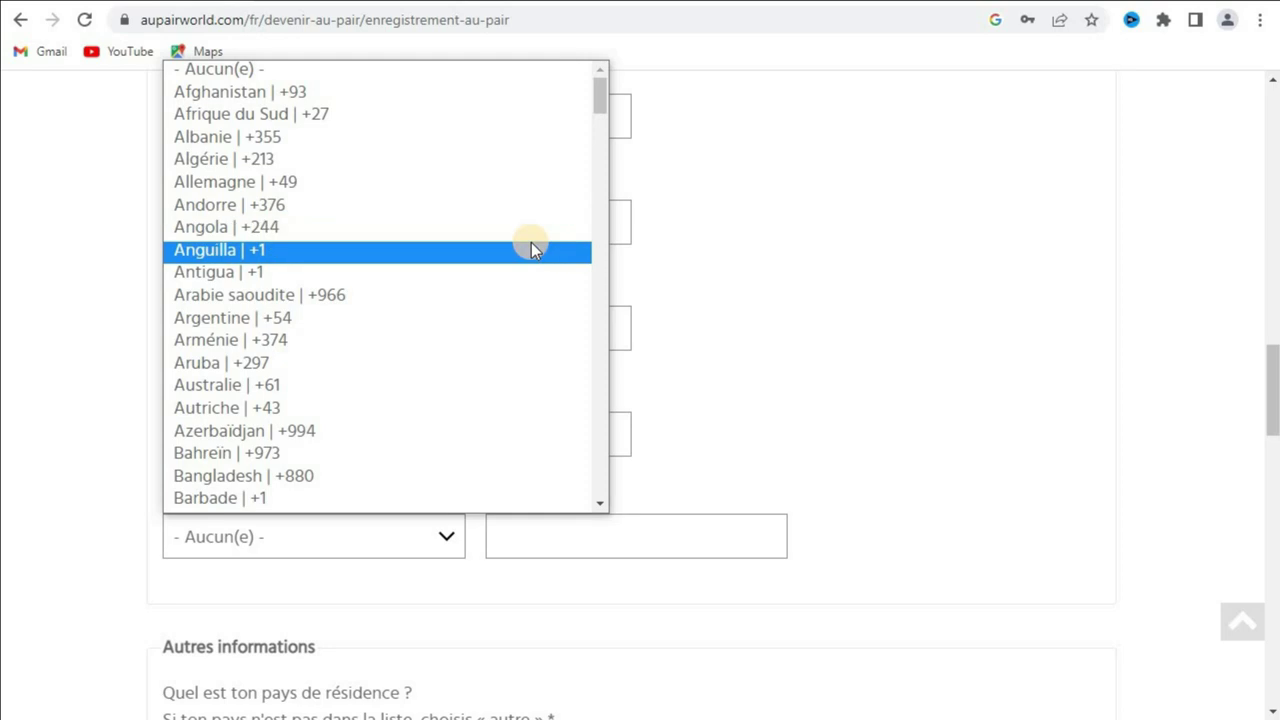
key(m)
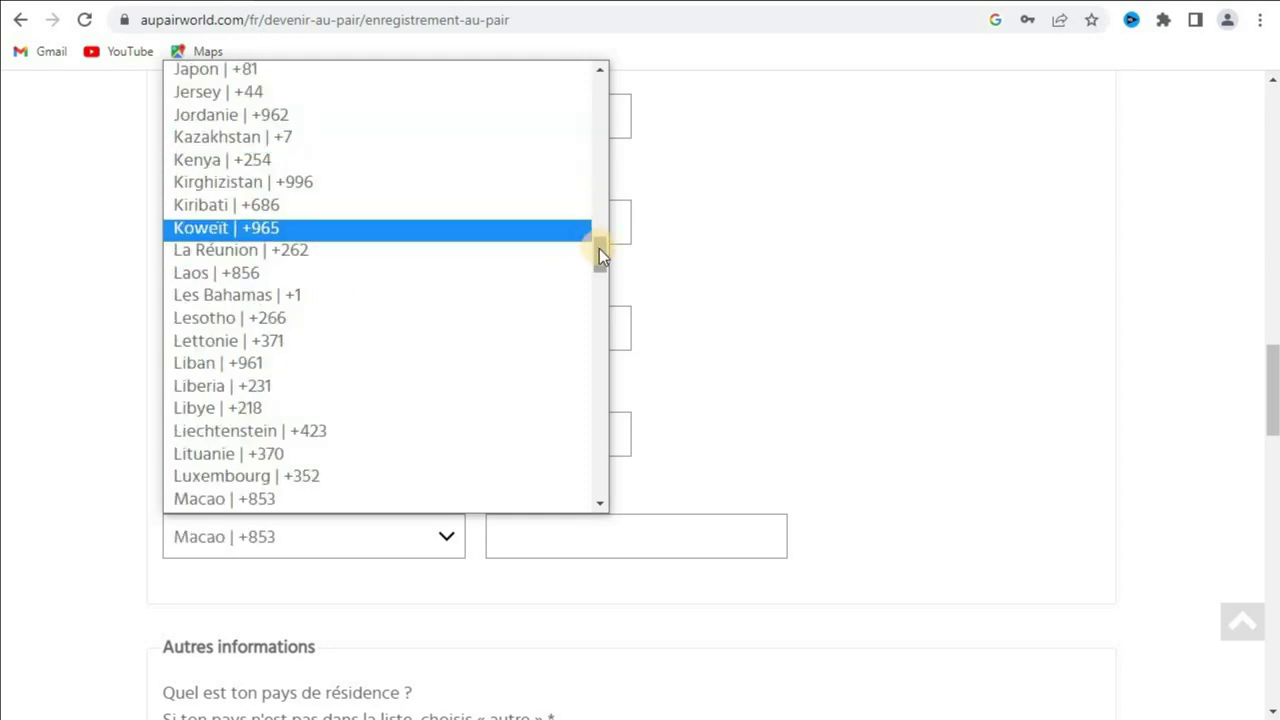
click(603, 284)
scroll(603, 285, down, 1)
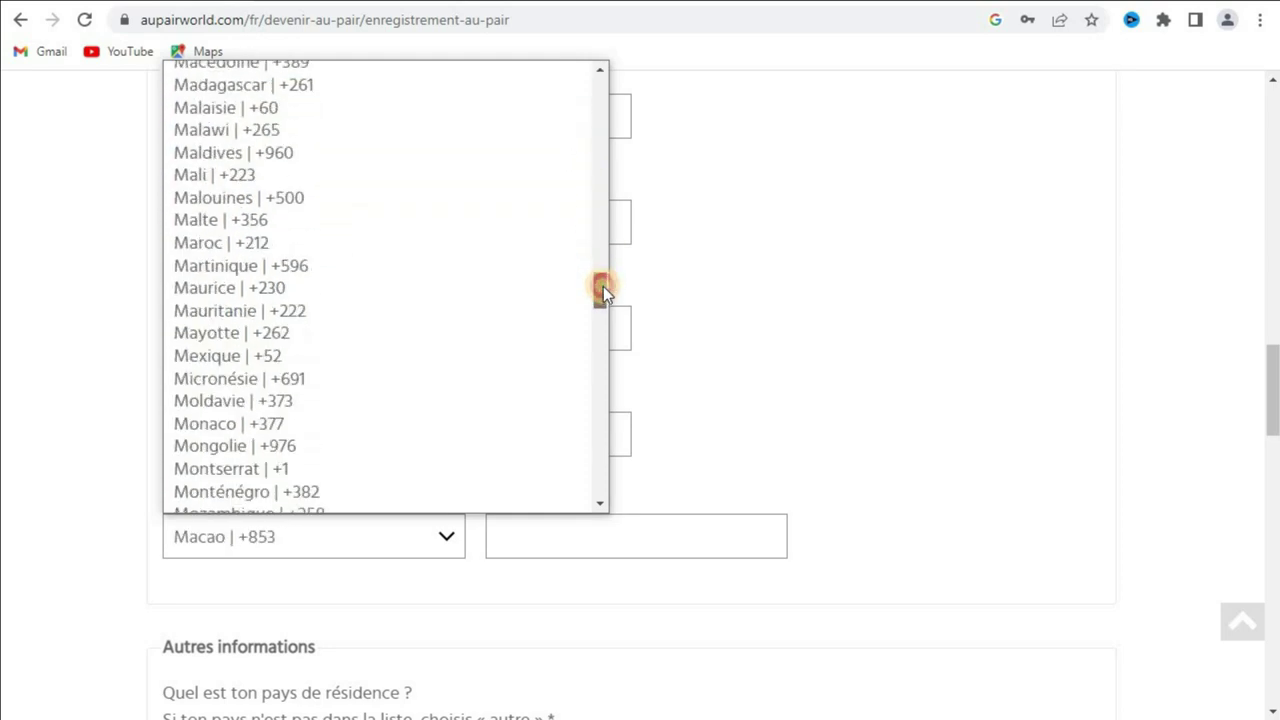
drag(603, 286, 603, 296)
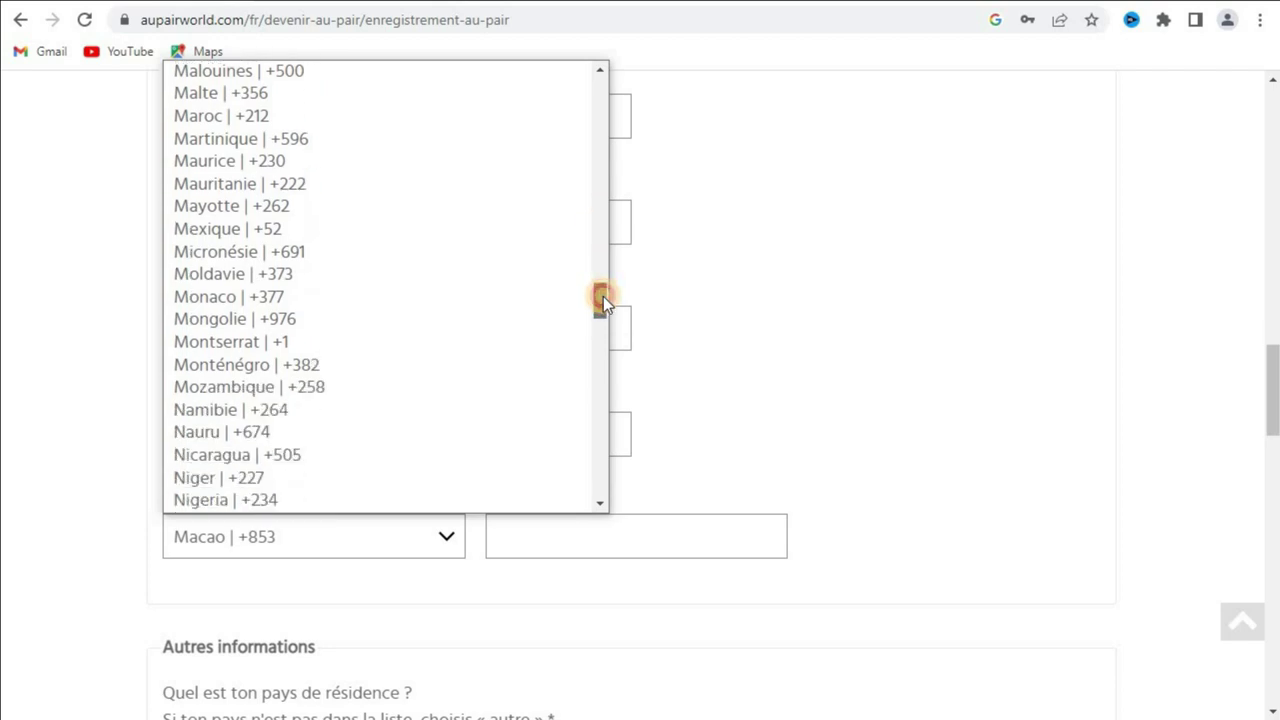
click(257, 117)
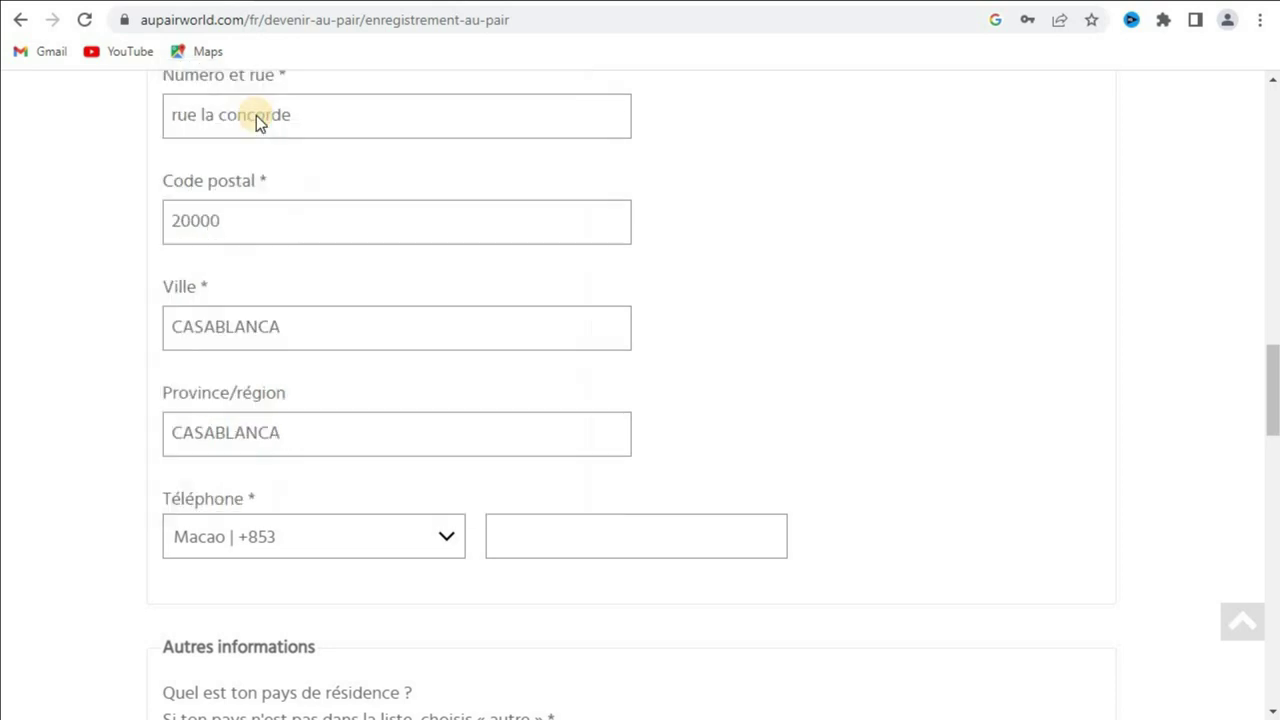
Step: Enter the phone number in the telephone number box
click(552, 534)
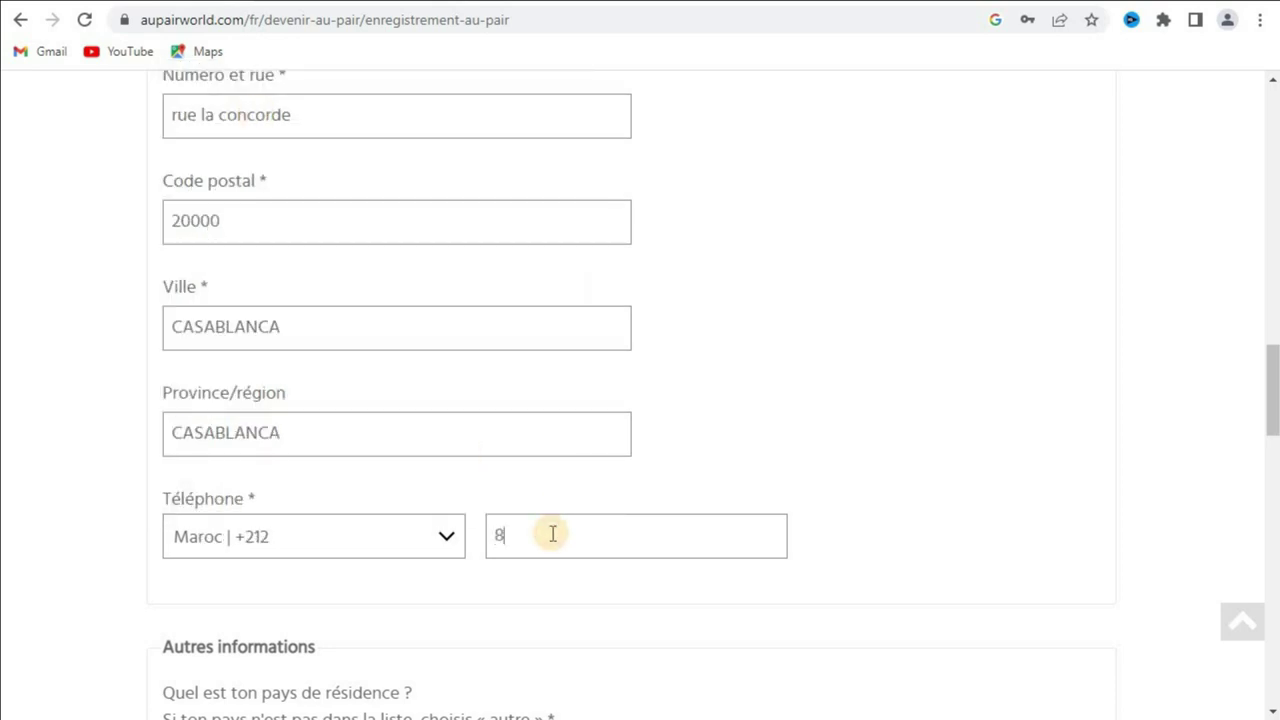
text(811111111)
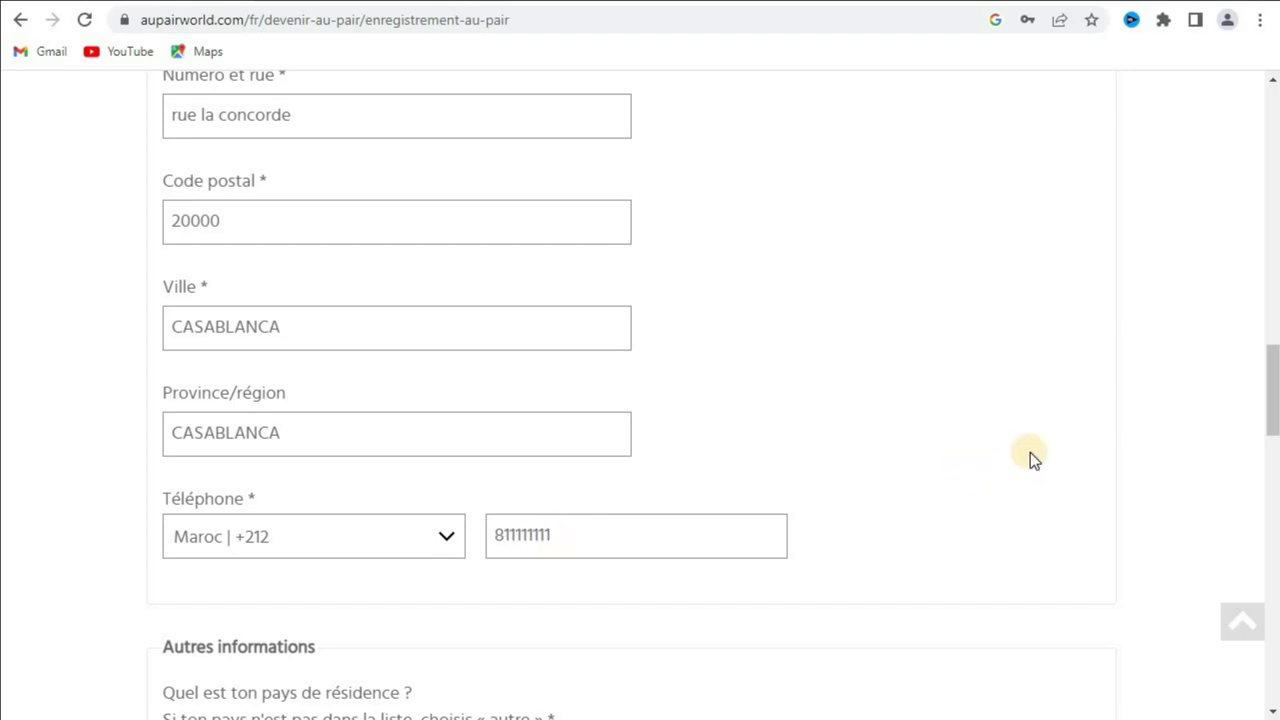
drag(1271, 410, 1272, 455)
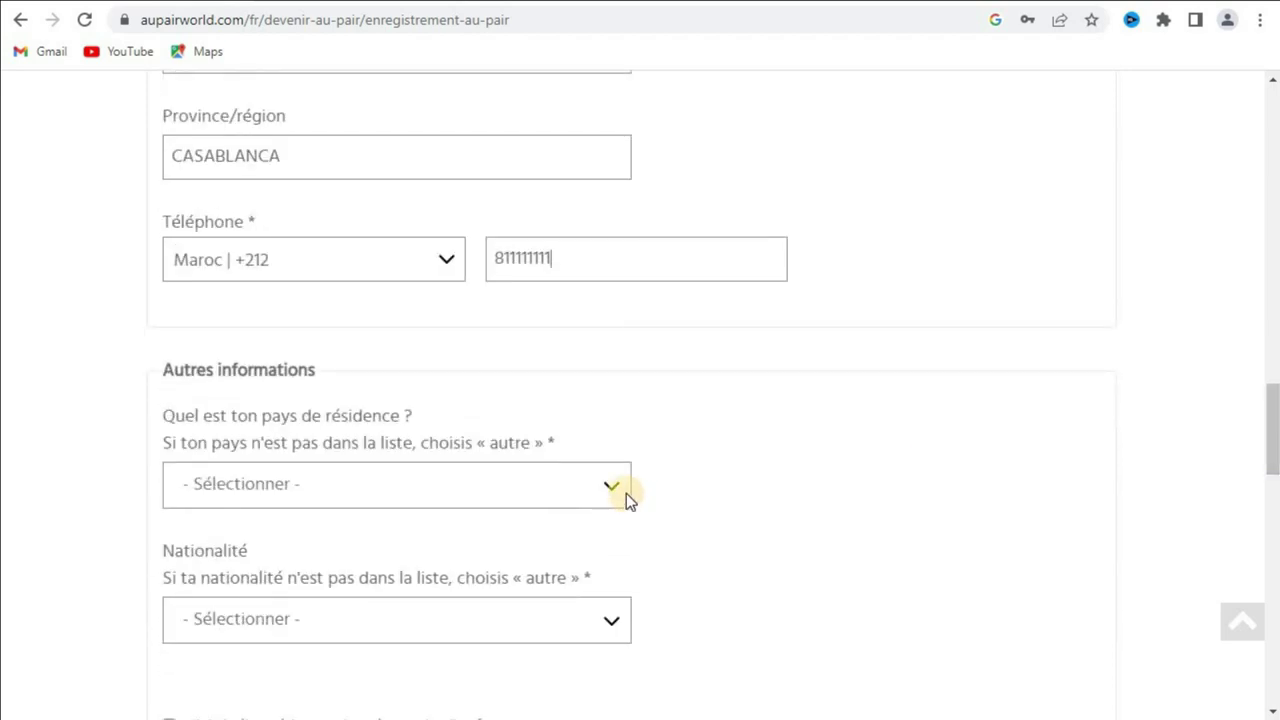
Step: Set the country of residence to Maroc and the nationality to Marocain(e)
click(589, 443)
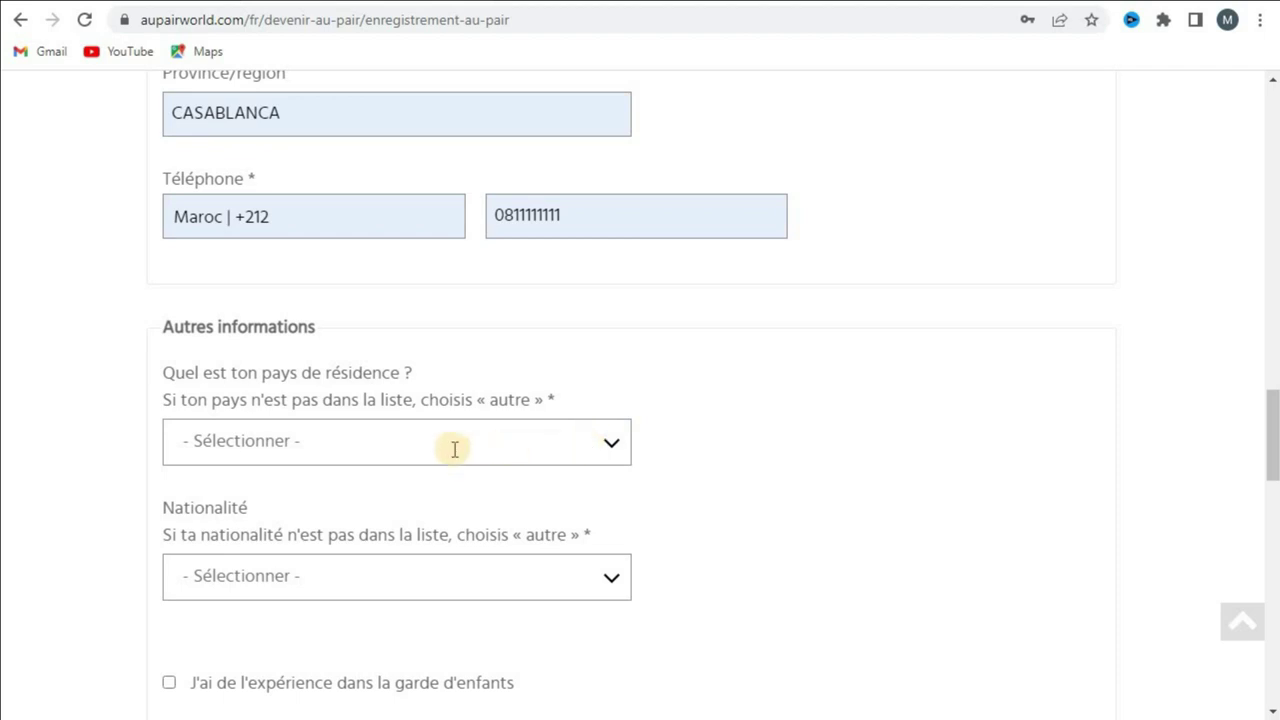
click(395, 449)
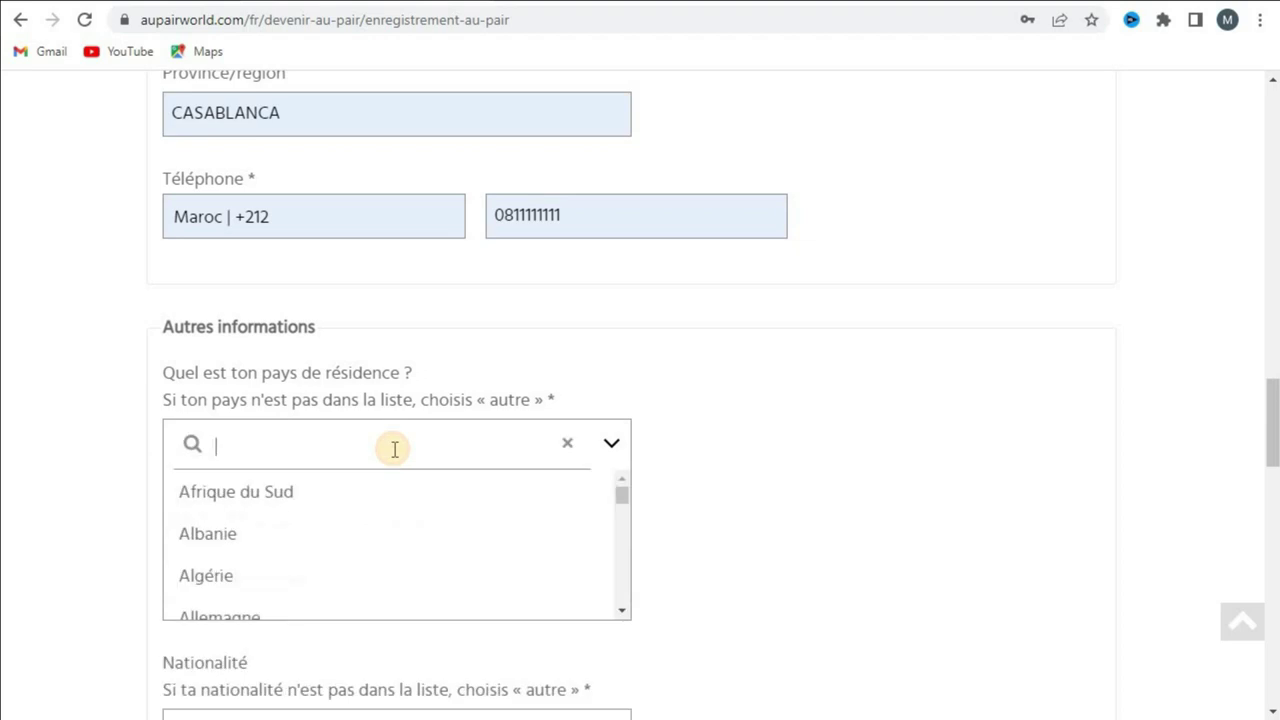
text(ma)
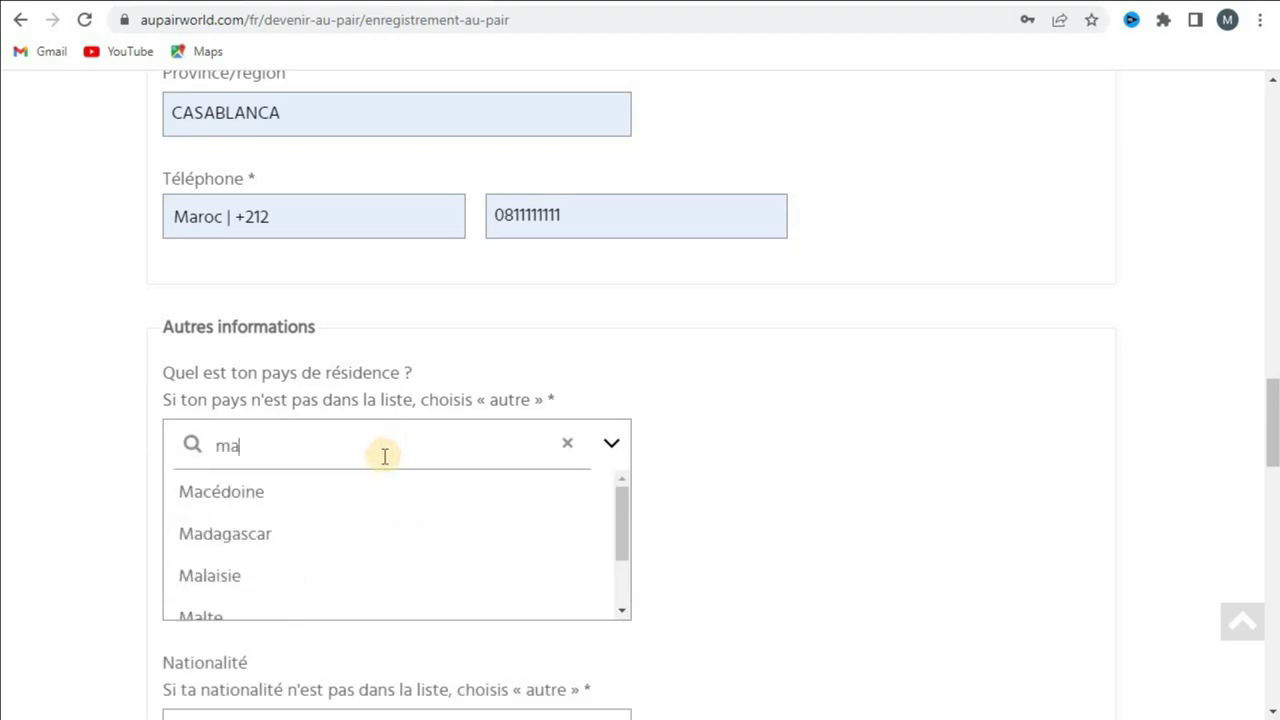
text(ro)
click(311, 489)
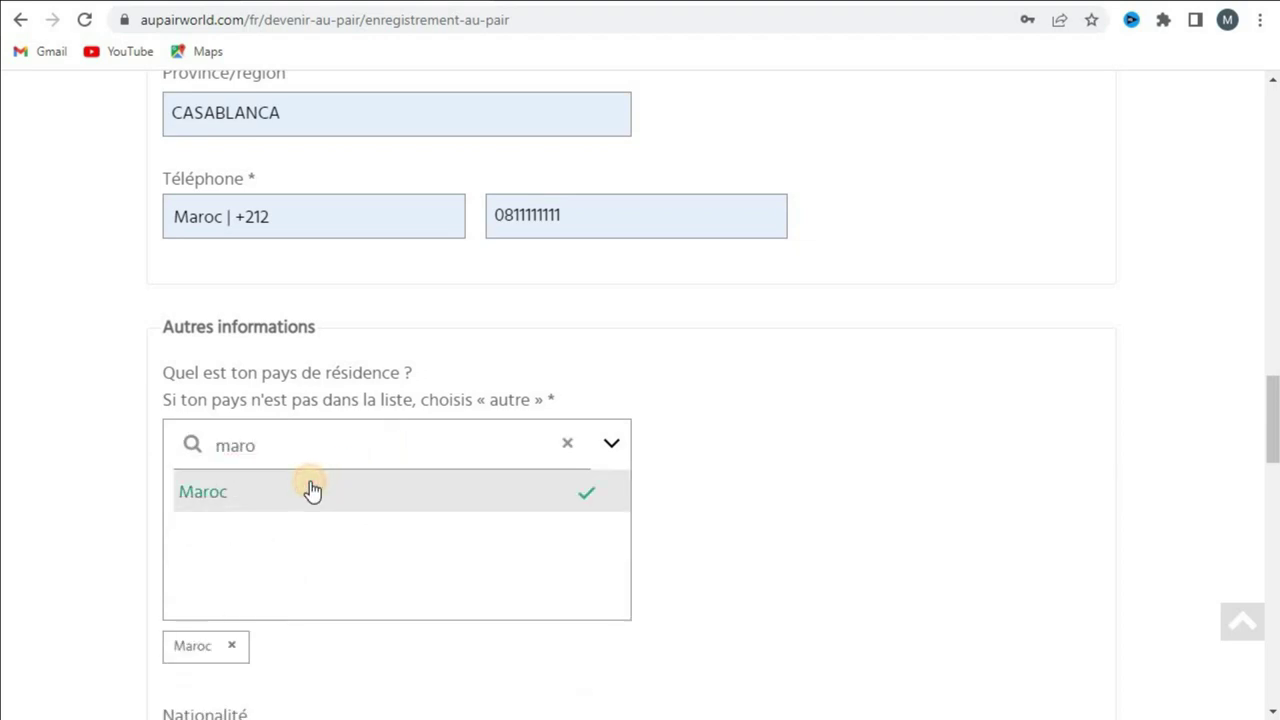
drag(1271, 424, 1271, 500)
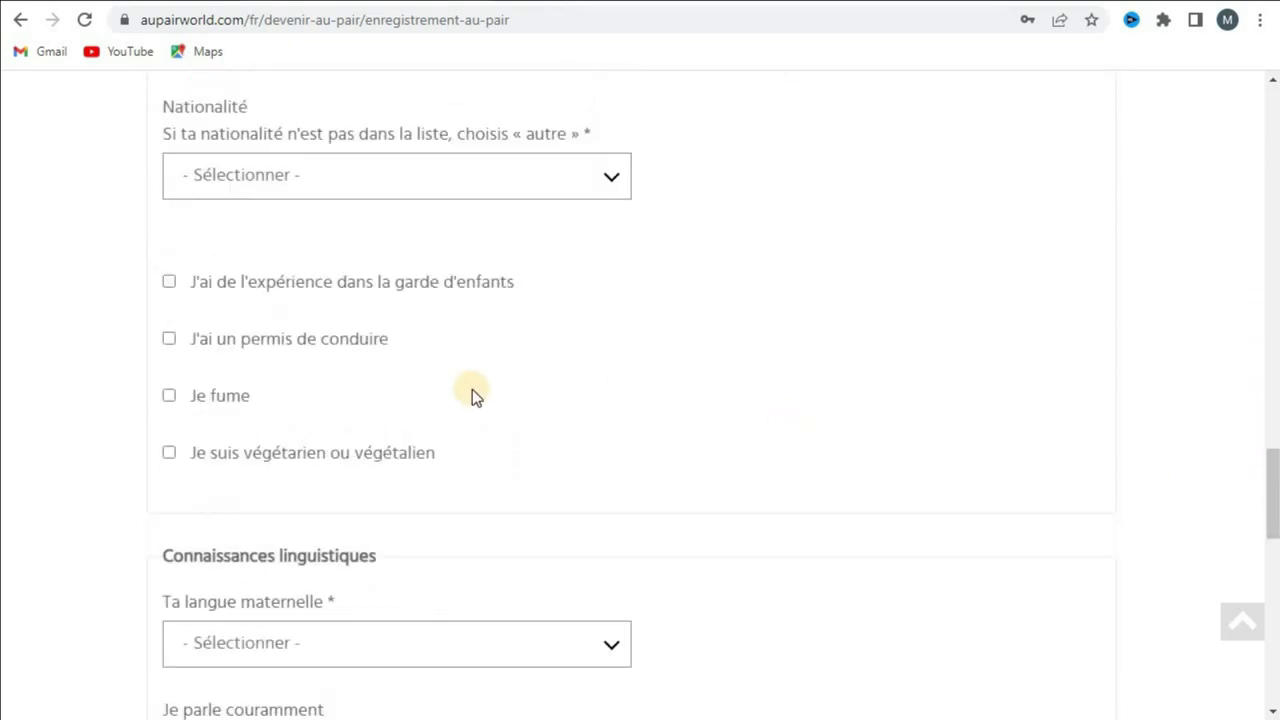
click(335, 174)
text(ma)
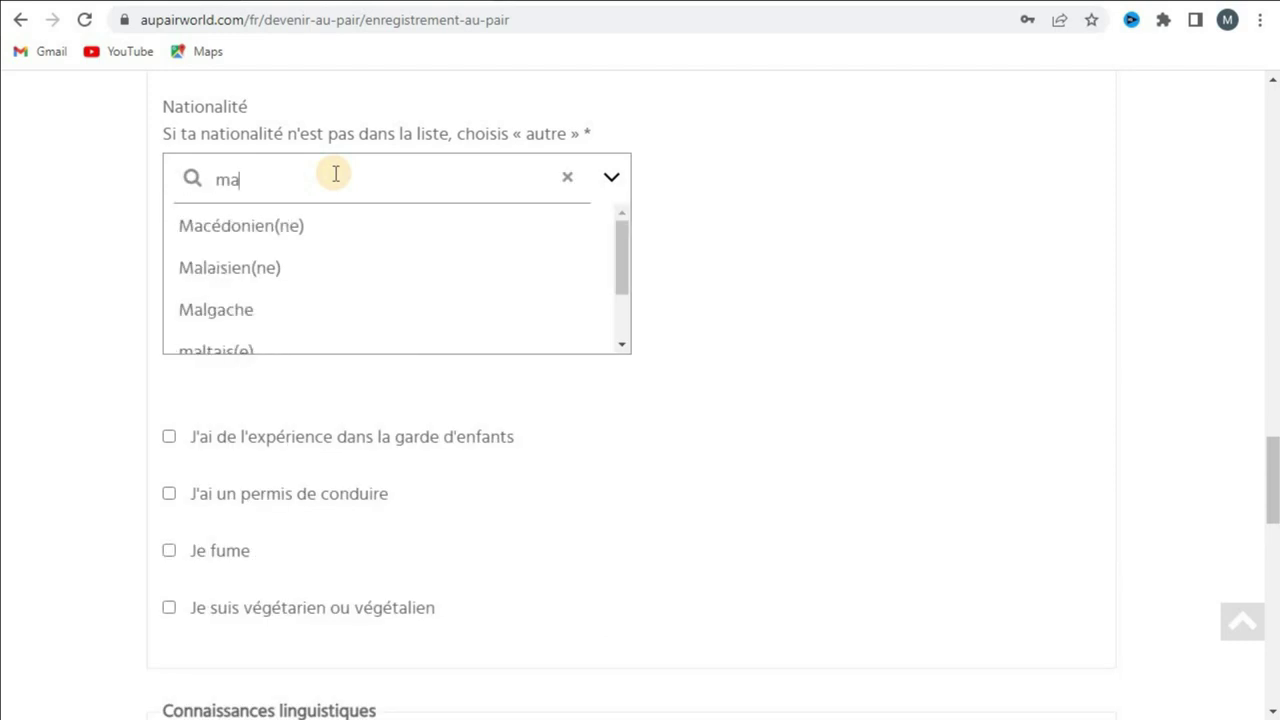
text(roc)
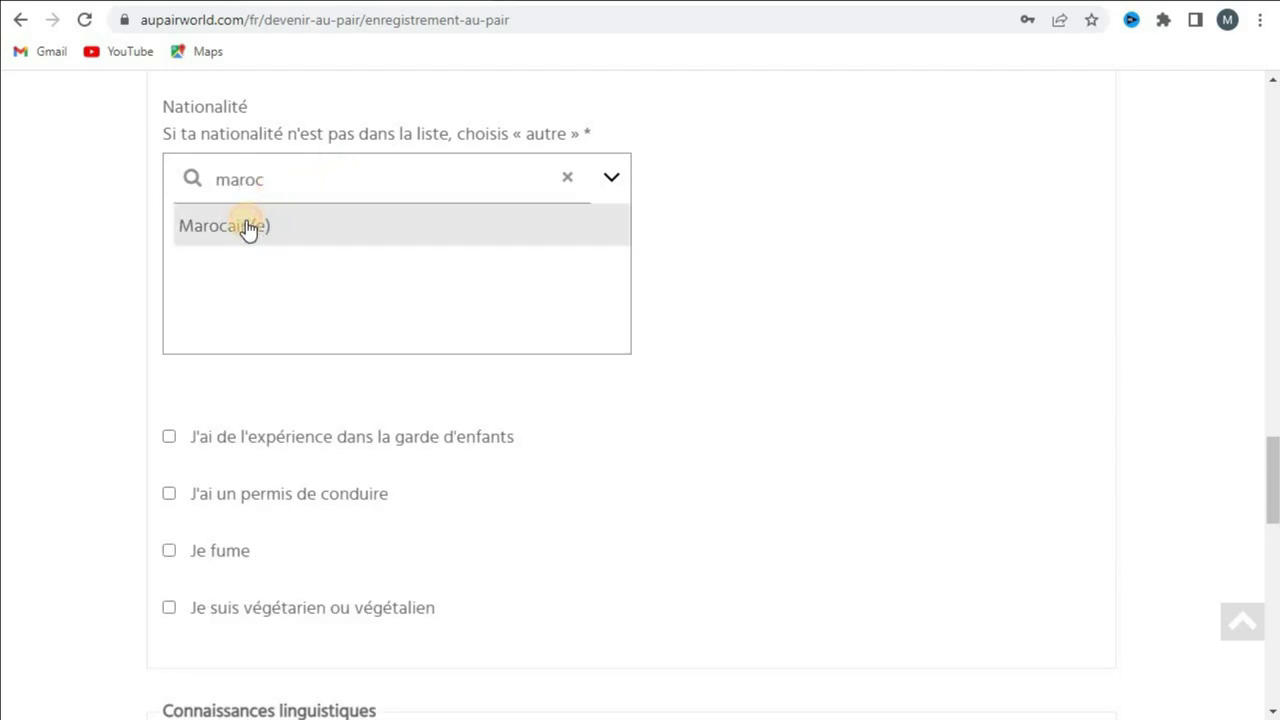
click(248, 228)
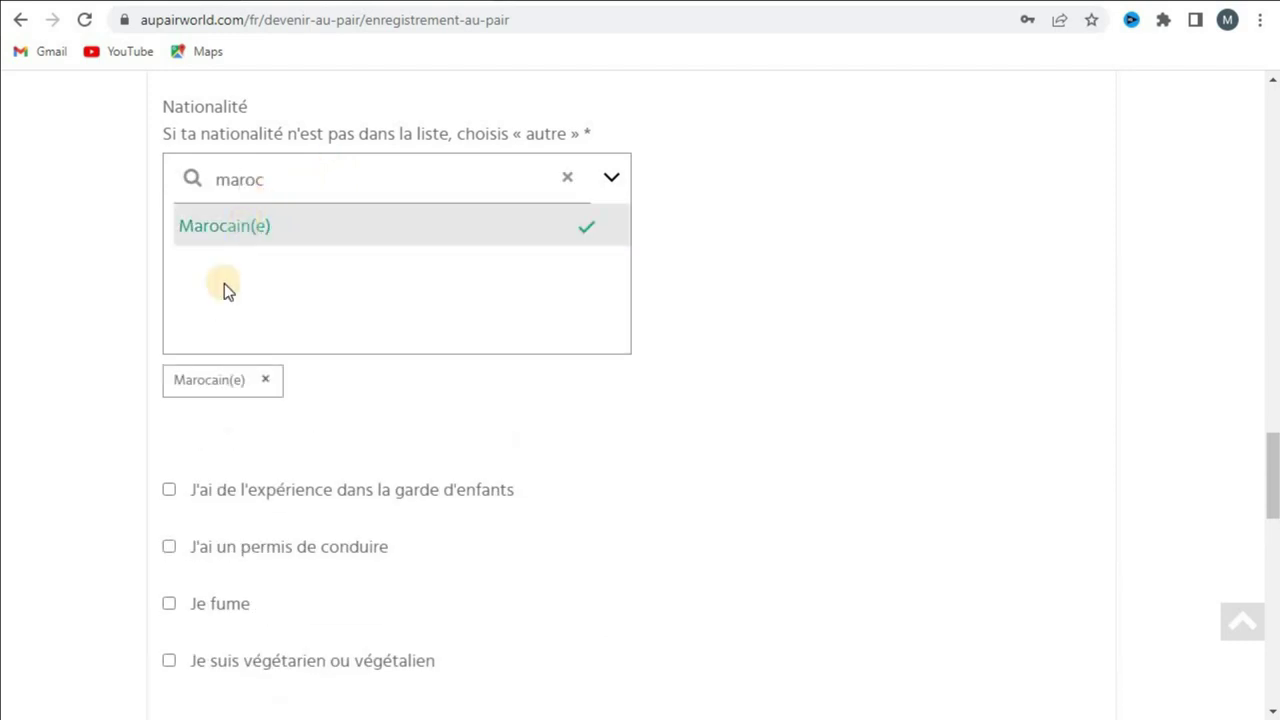
Step: Tick the childcare experience and driving licence checkboxes
click(167, 490)
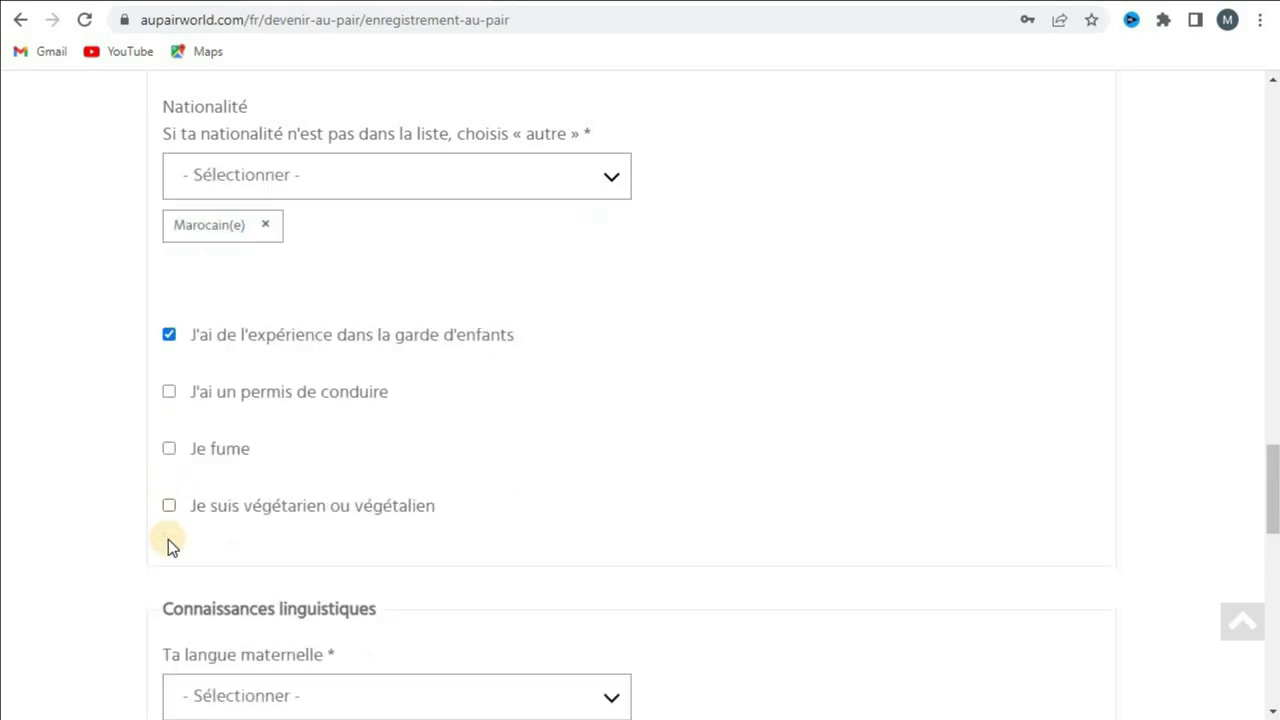
click(168, 391)
drag(1273, 462, 1268, 526)
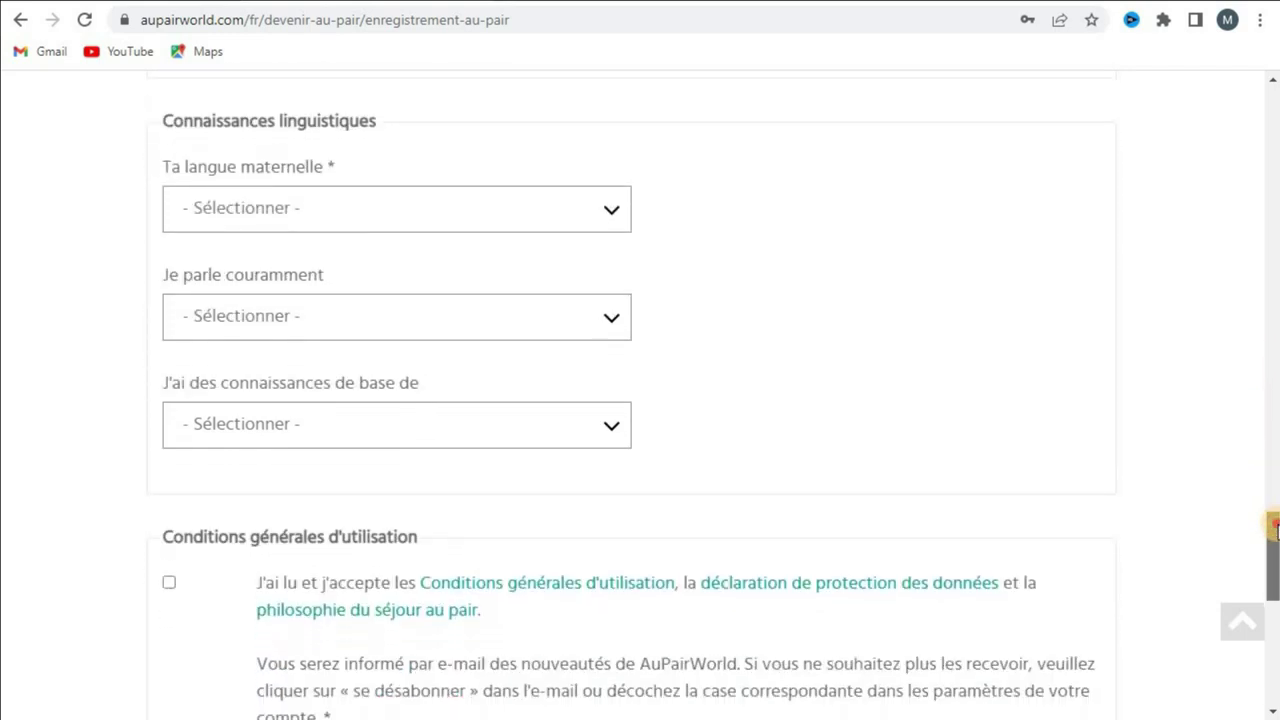
Step: Select arabe as Ta langue maternelle
click(382, 223)
text(arab)
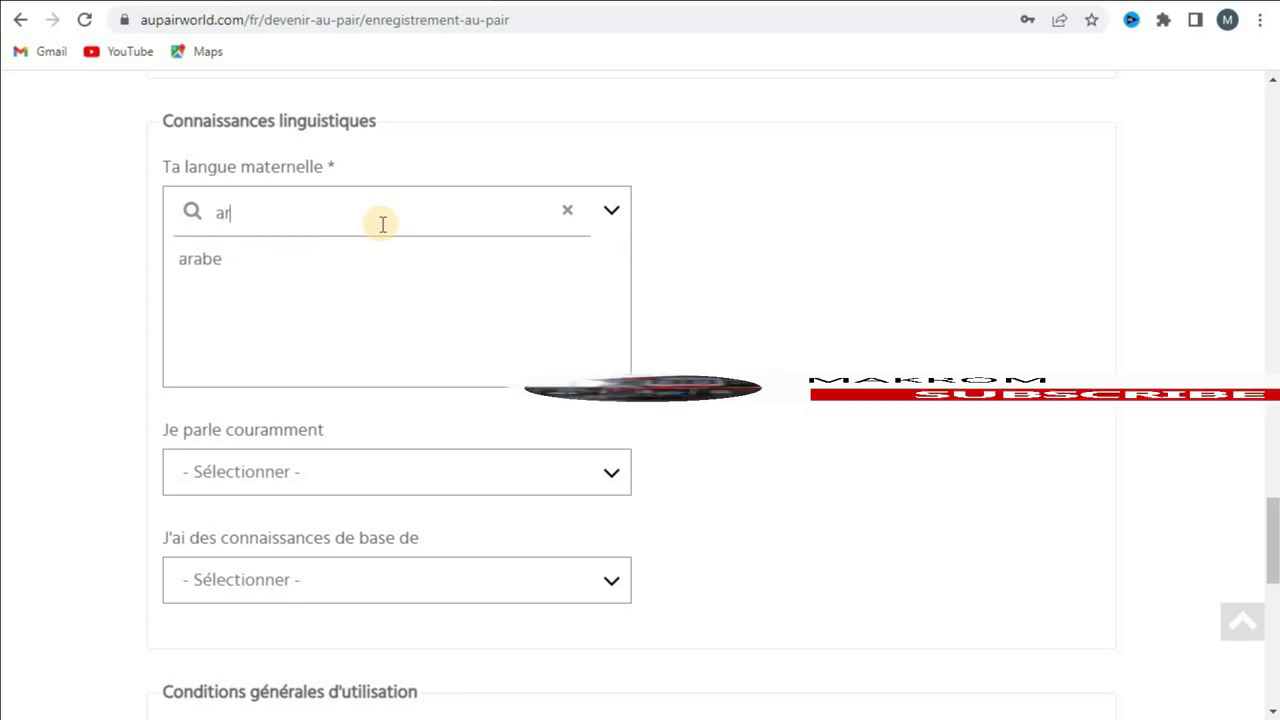
click(323, 262)
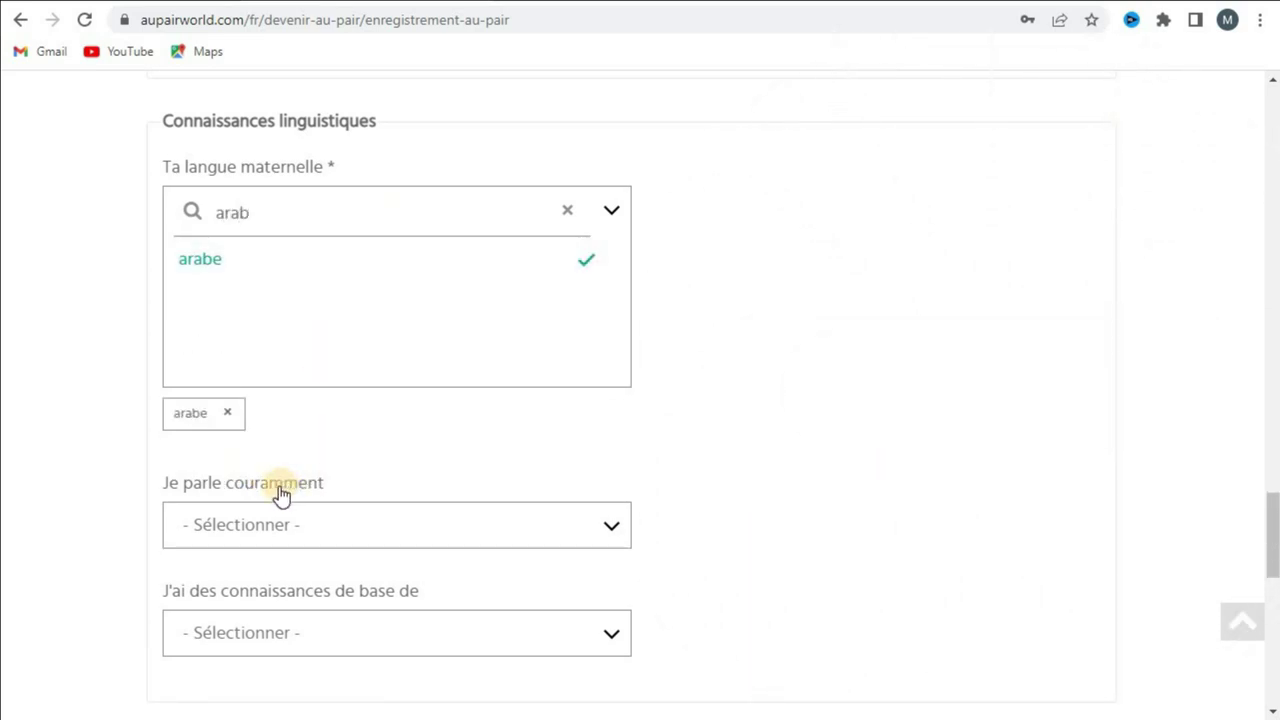
Step: Add français under Je parle couramment
click(277, 536)
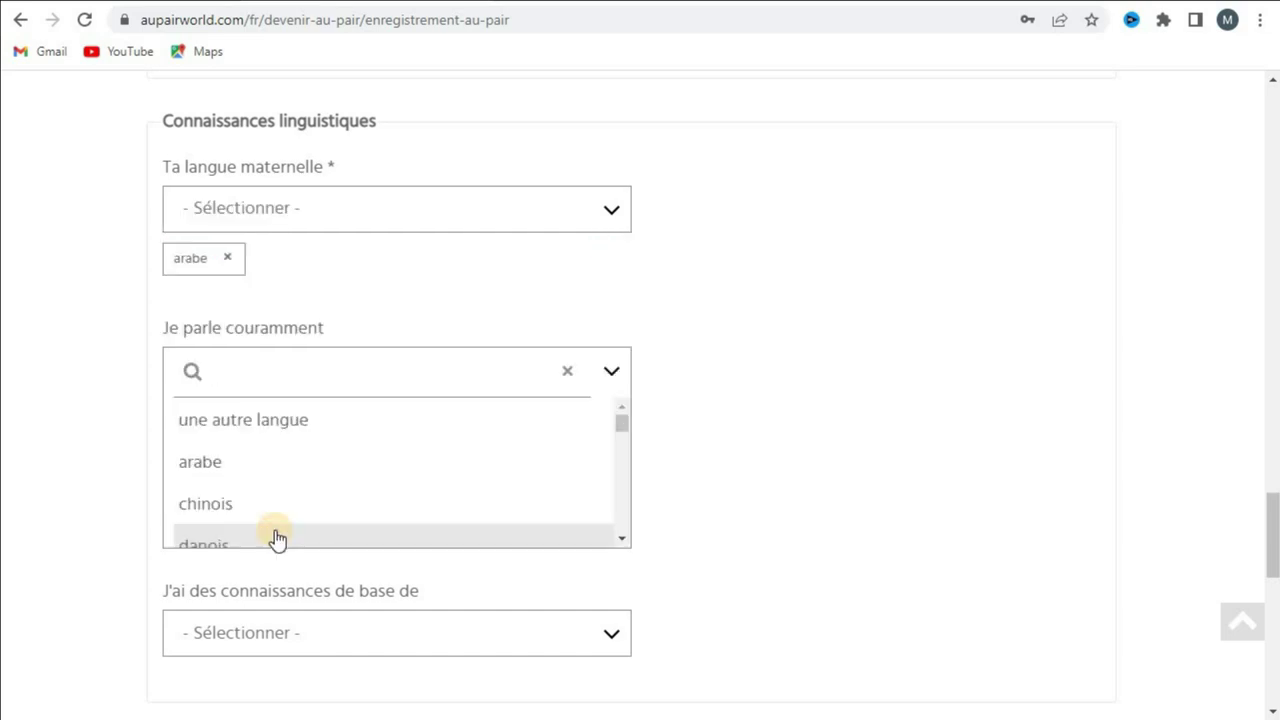
text(fran)
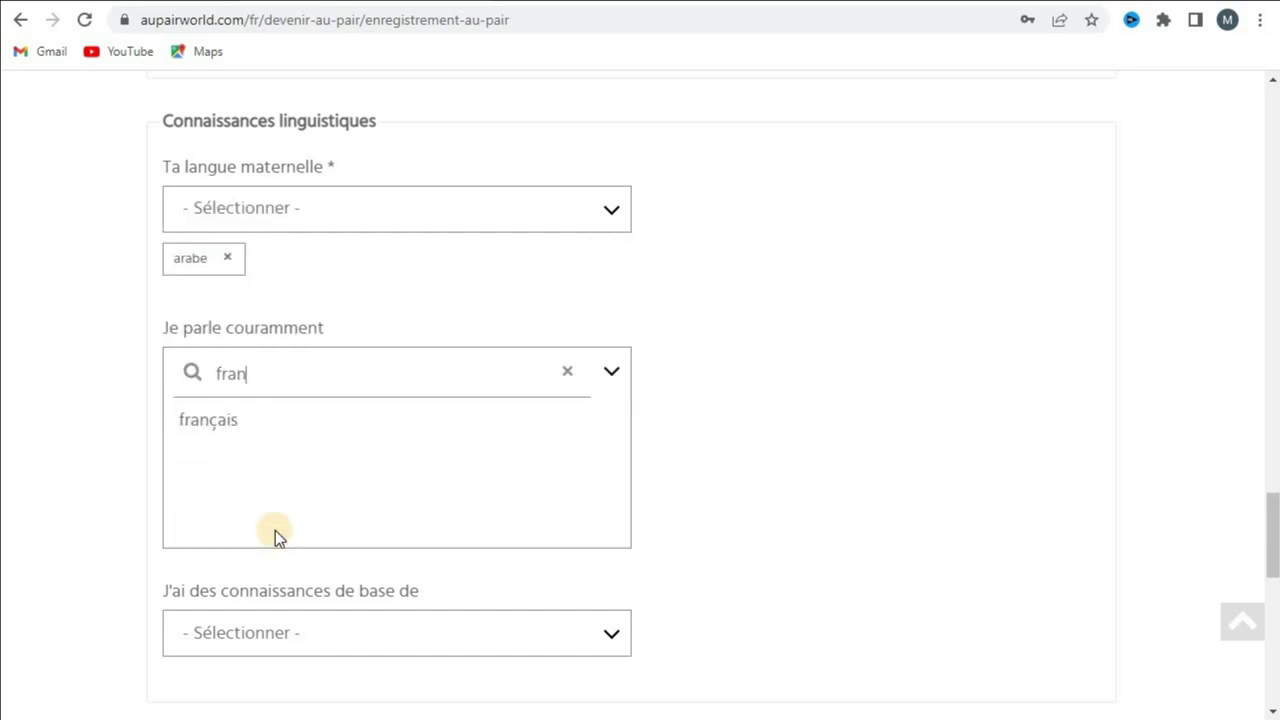
click(219, 428)
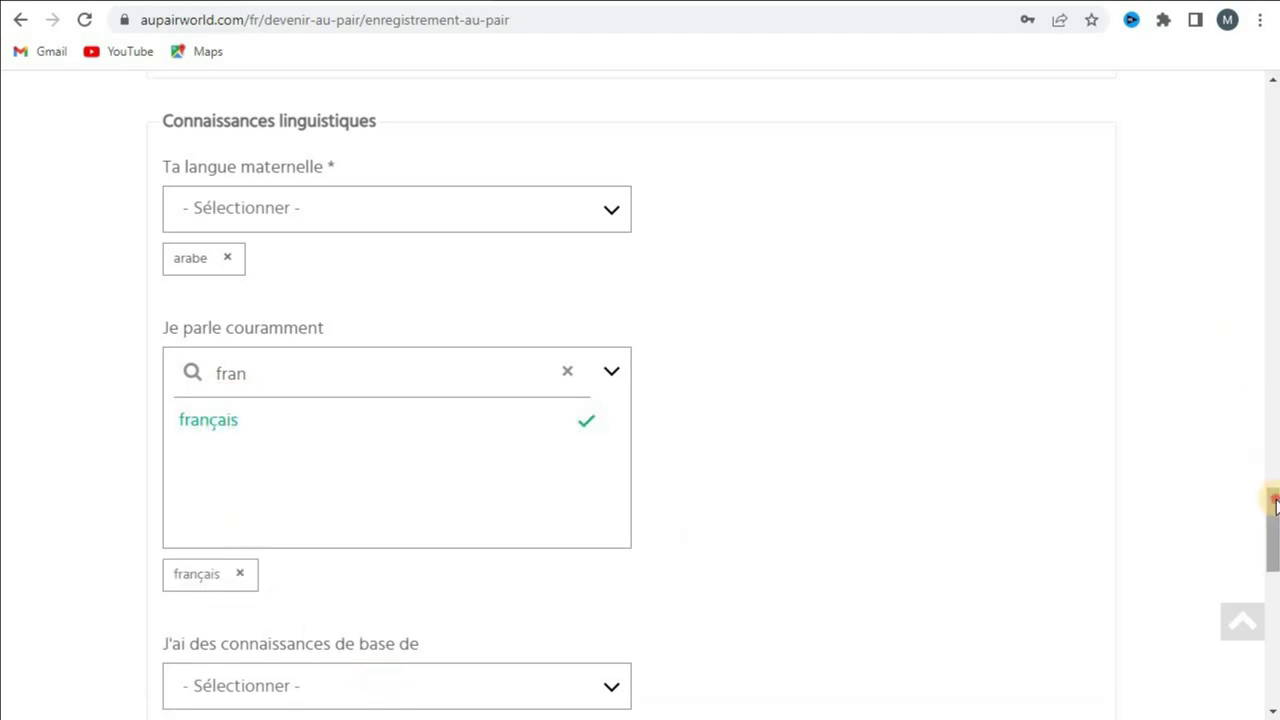
drag(1272, 500, 1274, 520)
scroll(1272, 518, down, 4)
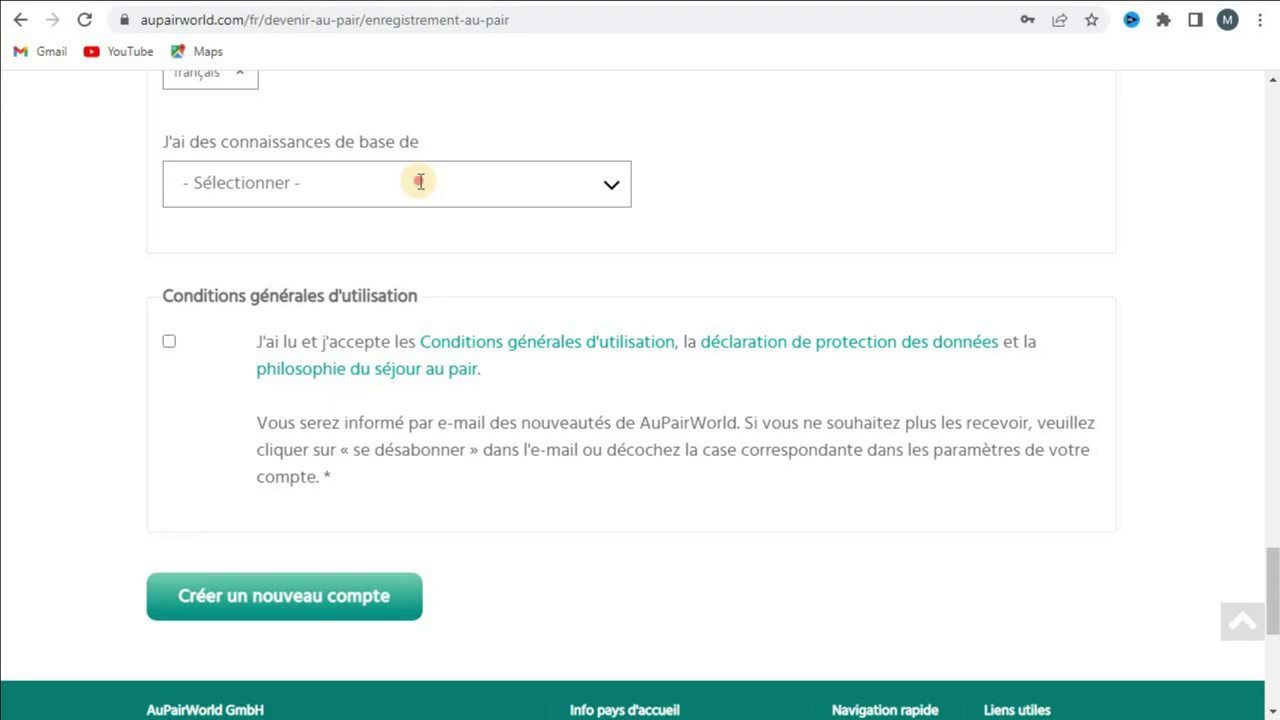
Step: Add allemand under J'ai des connaissances de base de
click(420, 181)
text(alle)
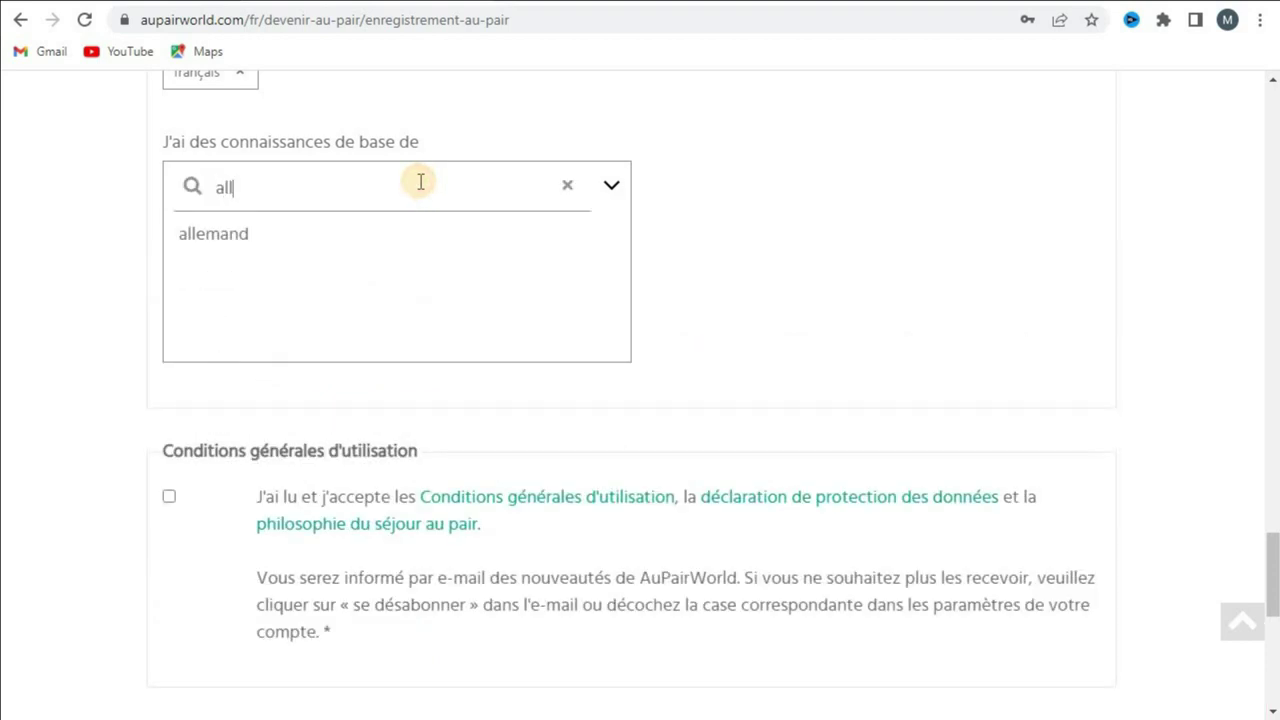
click(272, 245)
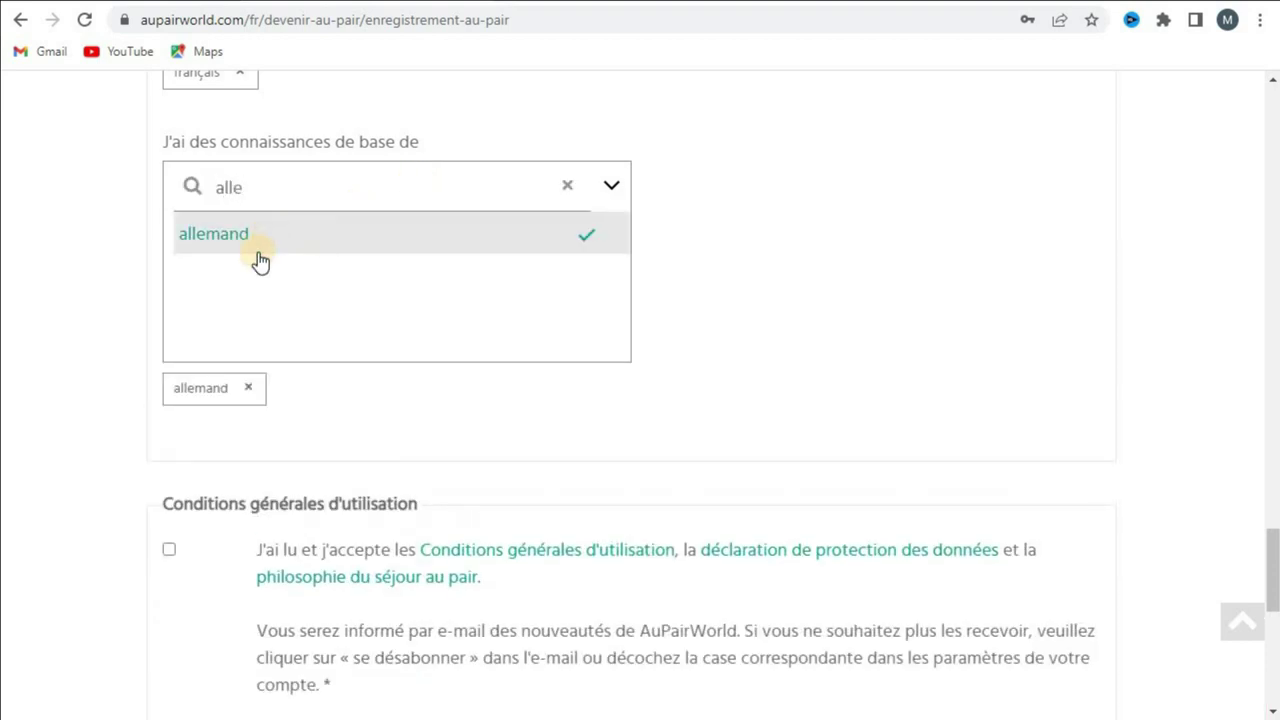
Step: Accept the terms, submit with Créer un nouveau compte, and let Chrome save the address
click(167, 551)
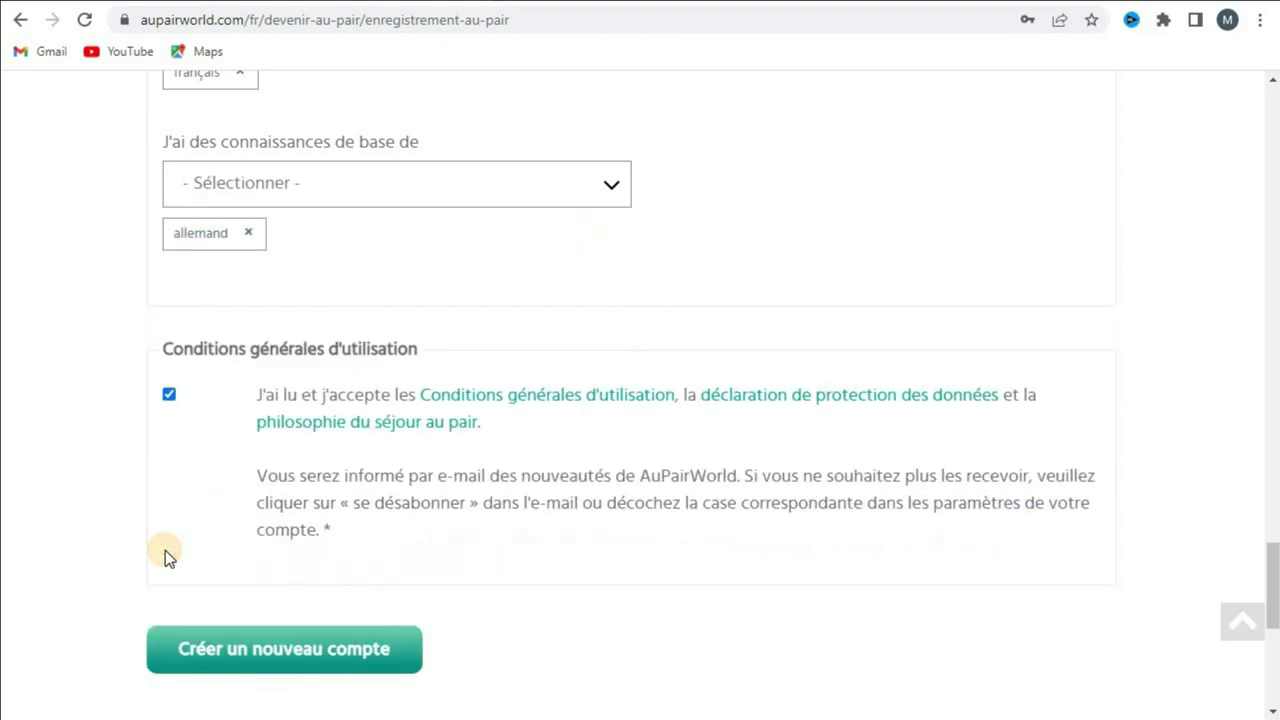
click(365, 652)
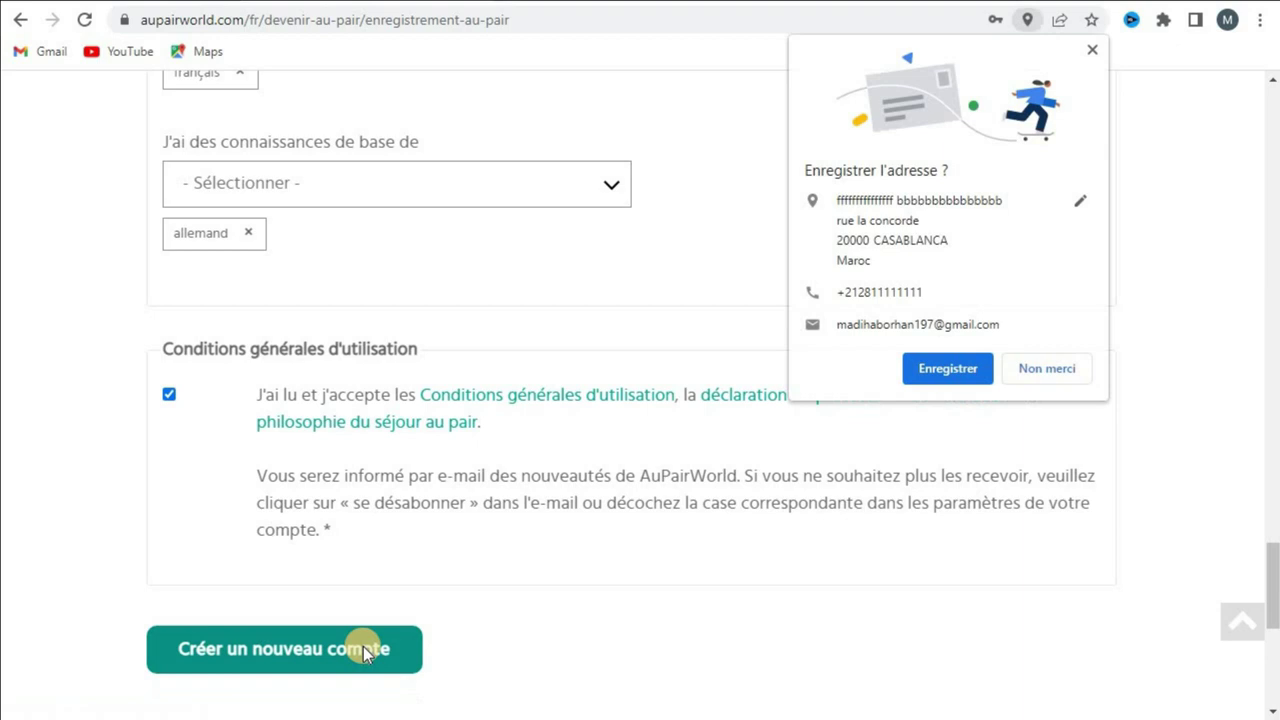
click(952, 364)
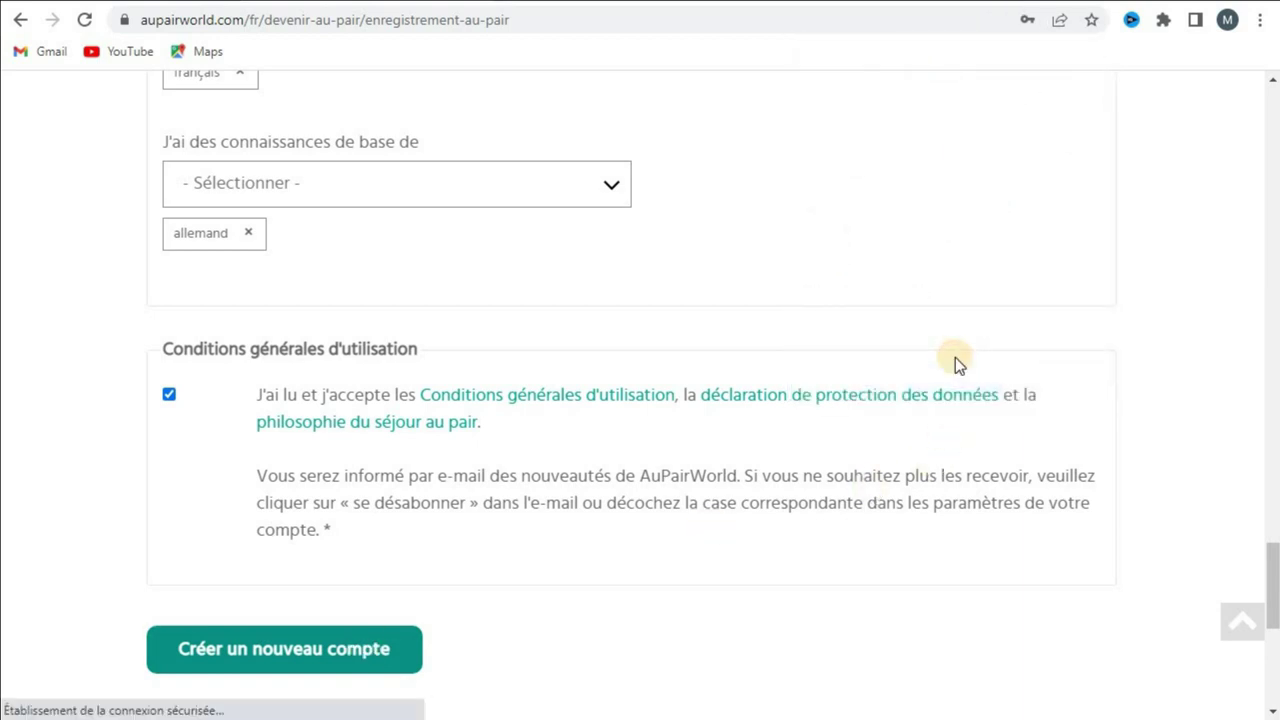